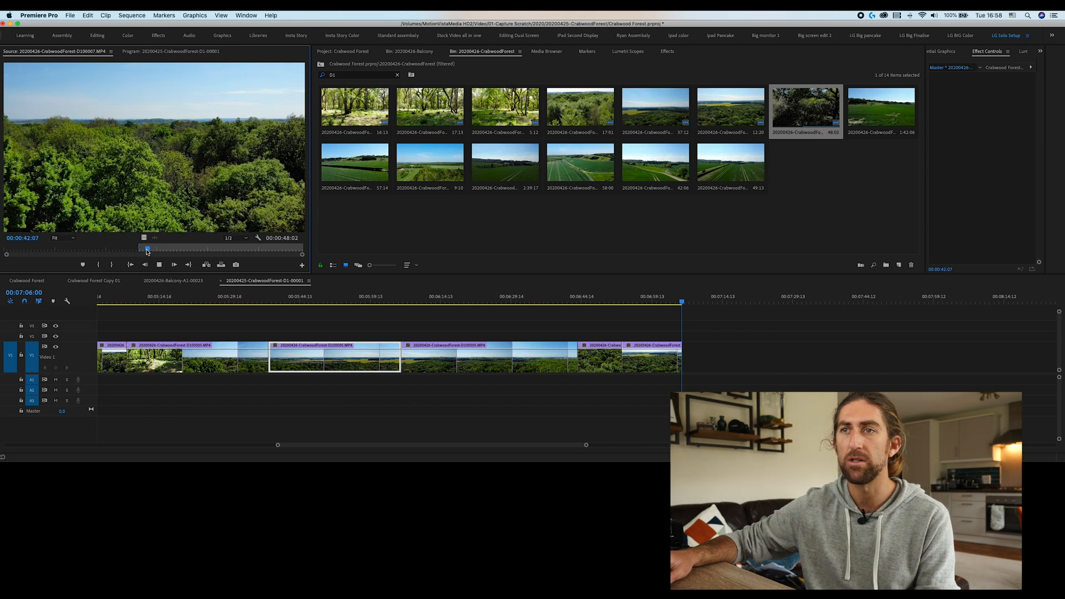
Mark out points for two stretches of the 20200426-CrabwoodForest-D100007 clip, ending the second stretch at 00:01:09:17
left_click_drag(152, 249, 188, 243)
key("o")
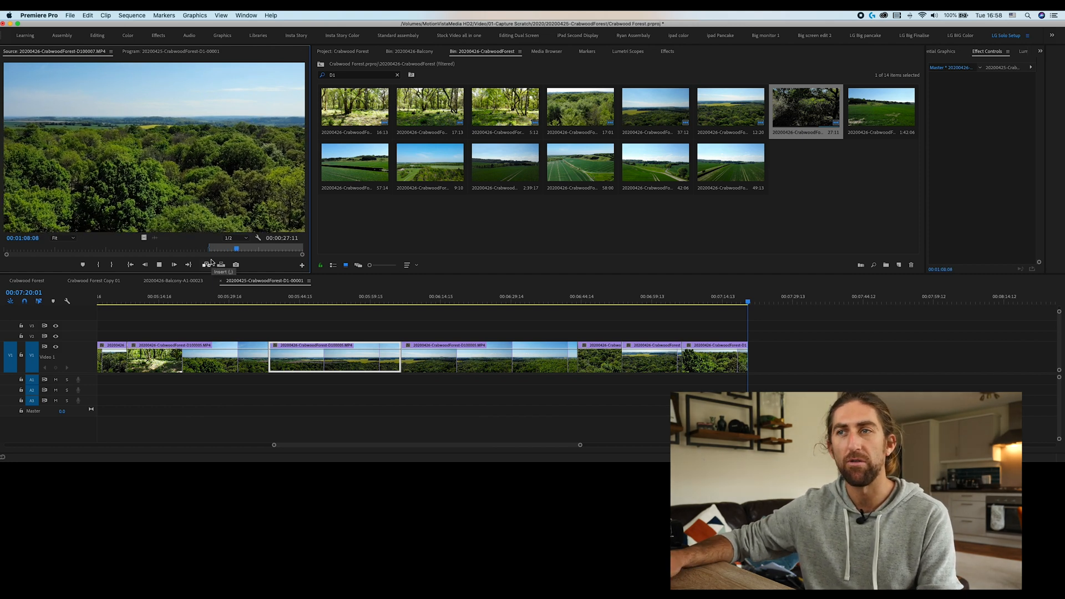
key("space")
key("o")
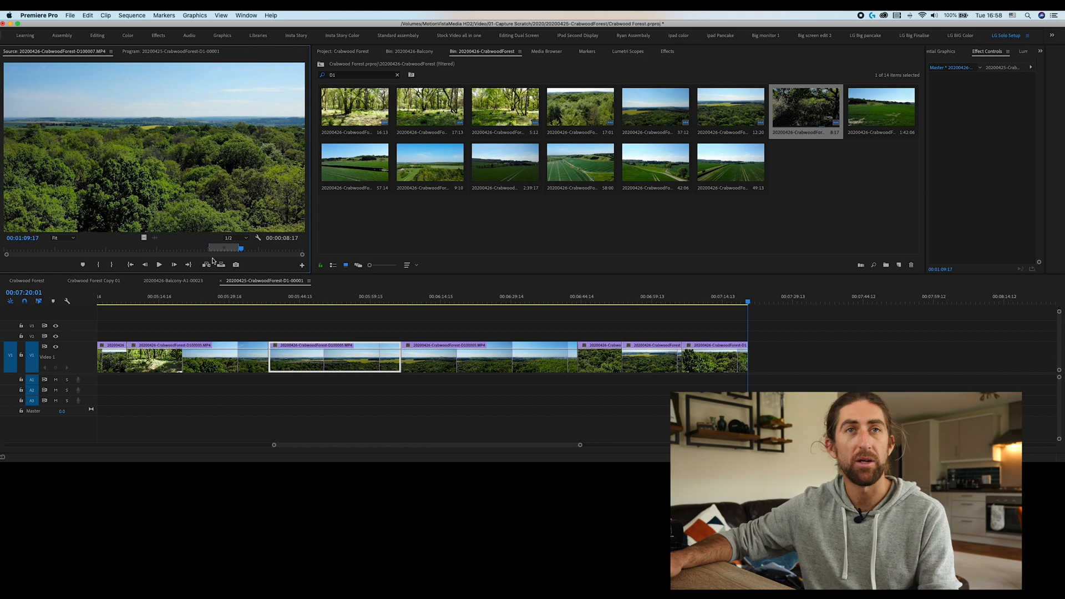
left_click(213, 256)
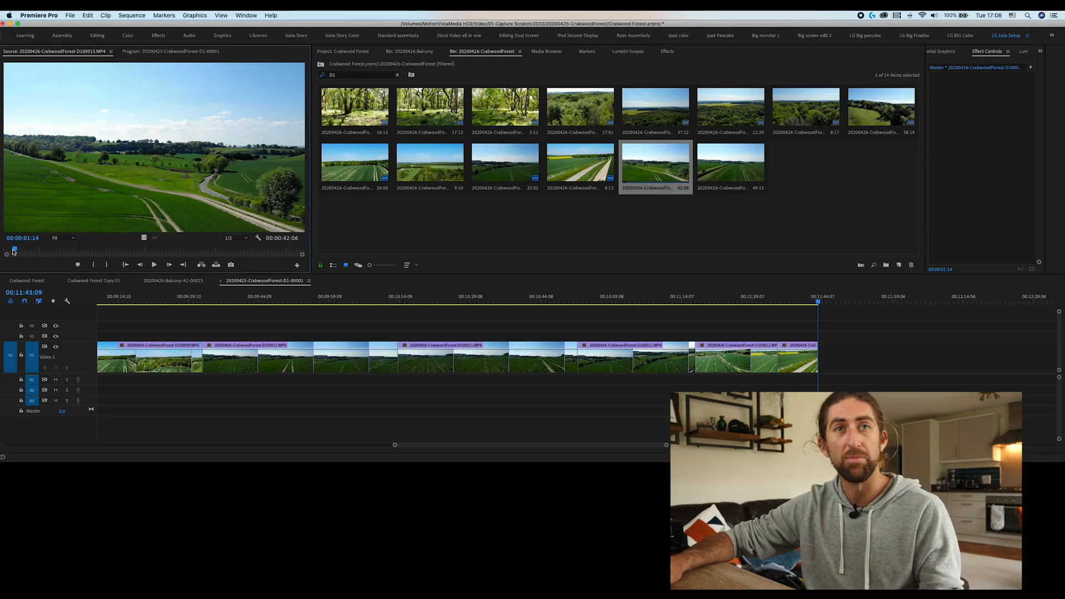
Mark a 17:17 range ending at 00:00:39:17 in clip D100013 and overwrite it onto the end of the sequence
left_click_drag(15, 251, 86, 250)
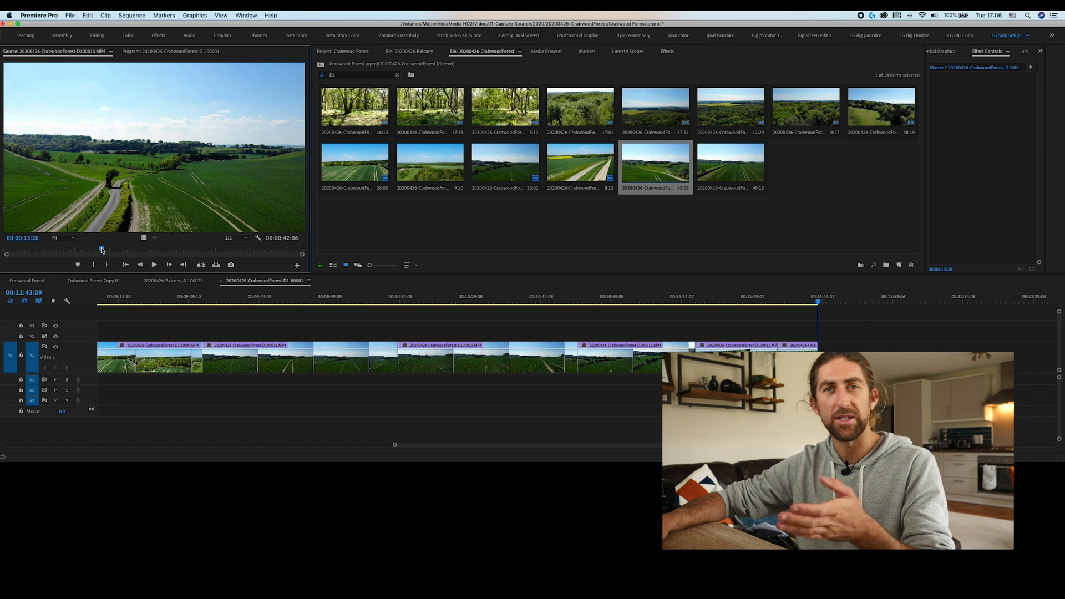
left_click_drag(101, 249, 284, 248)
key("i")
key("o")
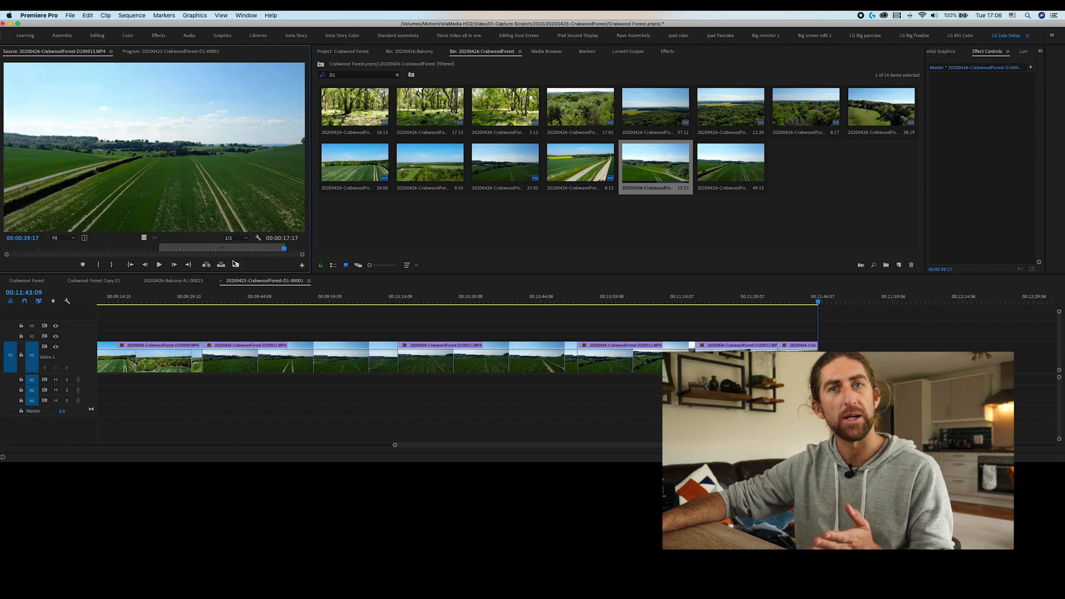
key(".")
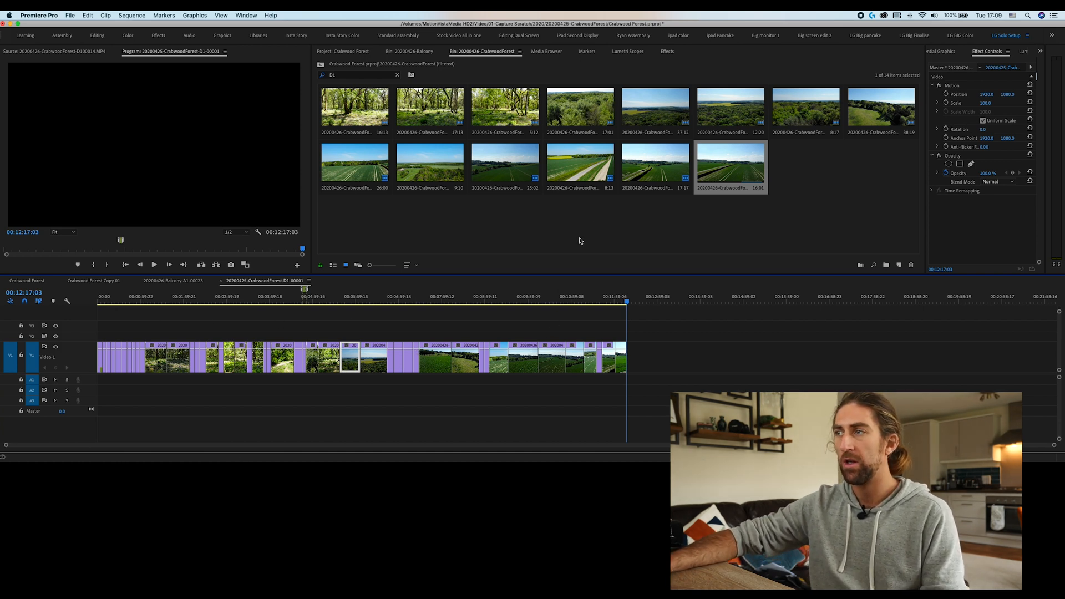
Create a bin named Stock Sub inside the 20200426-CrabwoodForest bin and open it
left_click(818, 228)
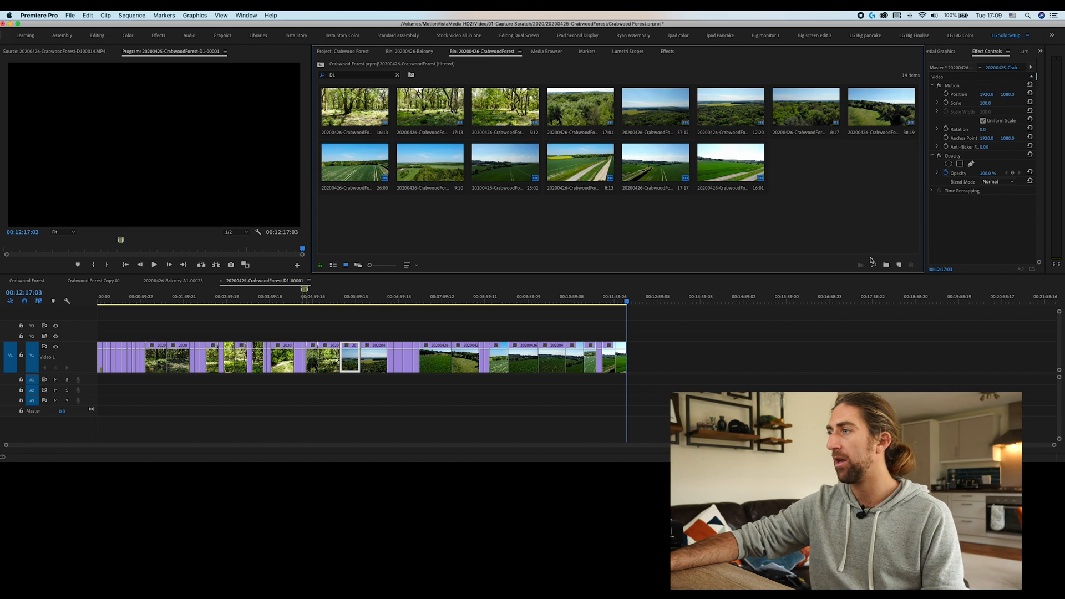
left_click(886, 265)
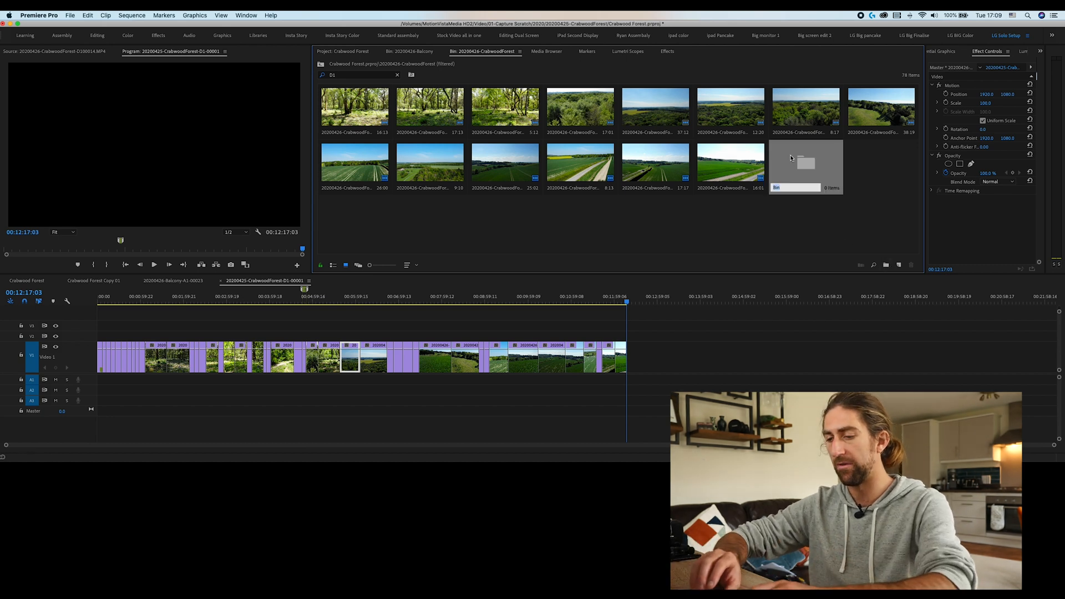
type("S")
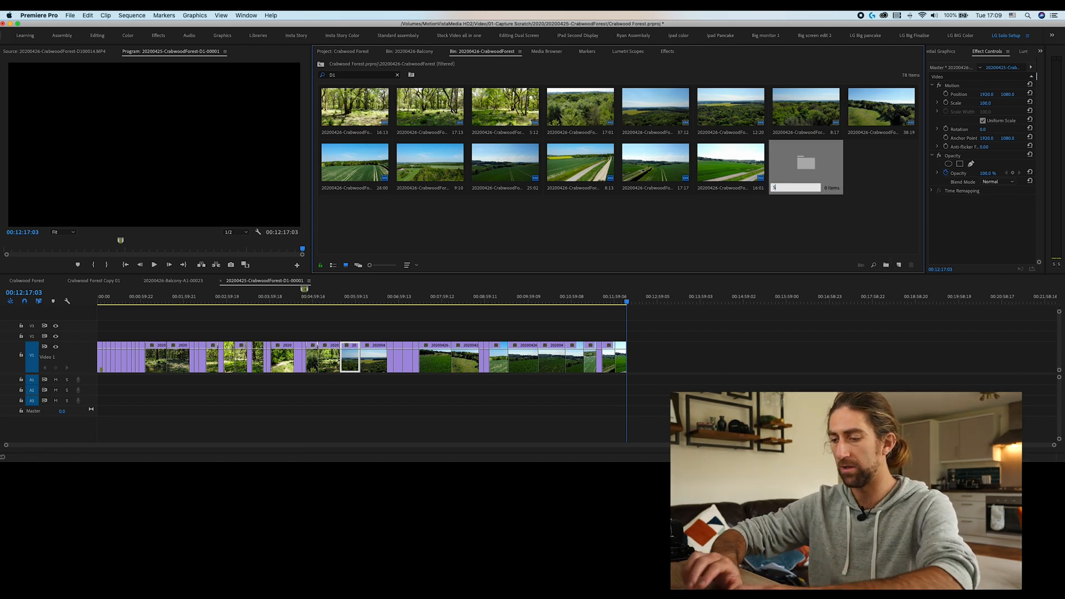
type("tock Sub")
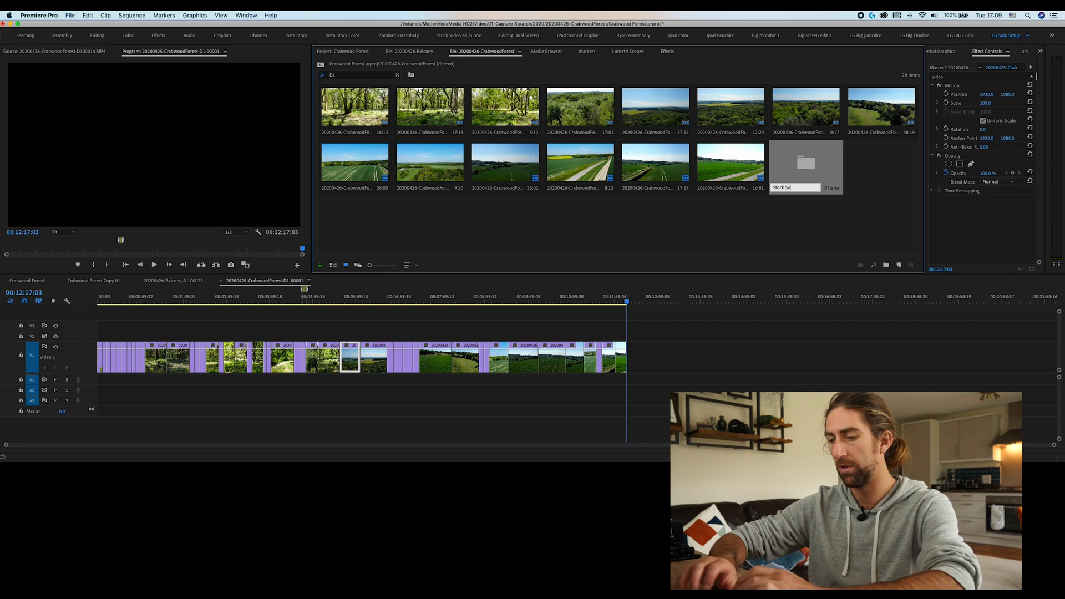
left_click(787, 230)
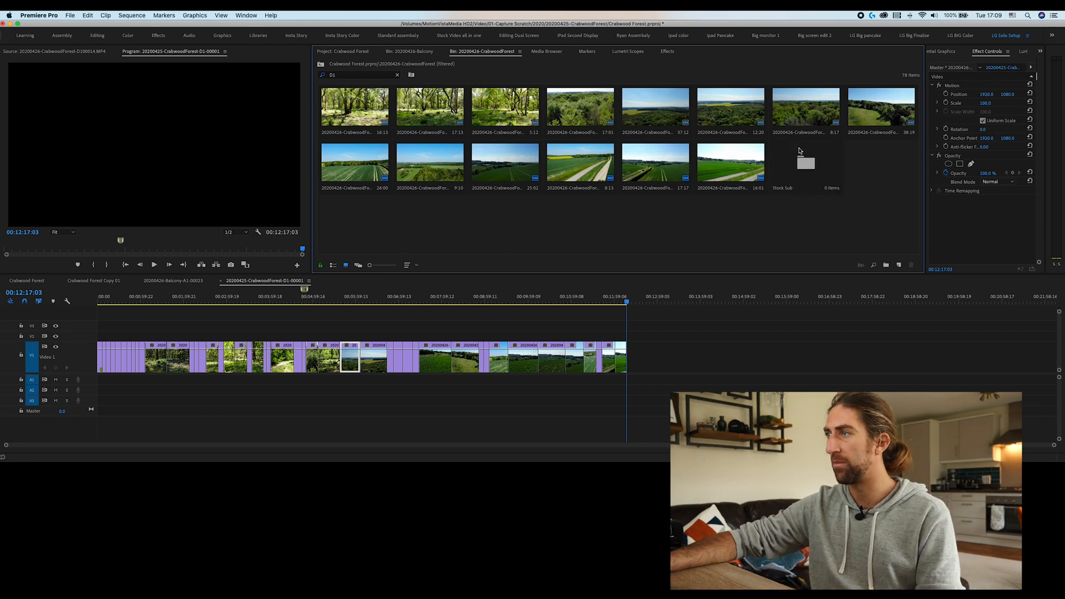
double_click(806, 166)
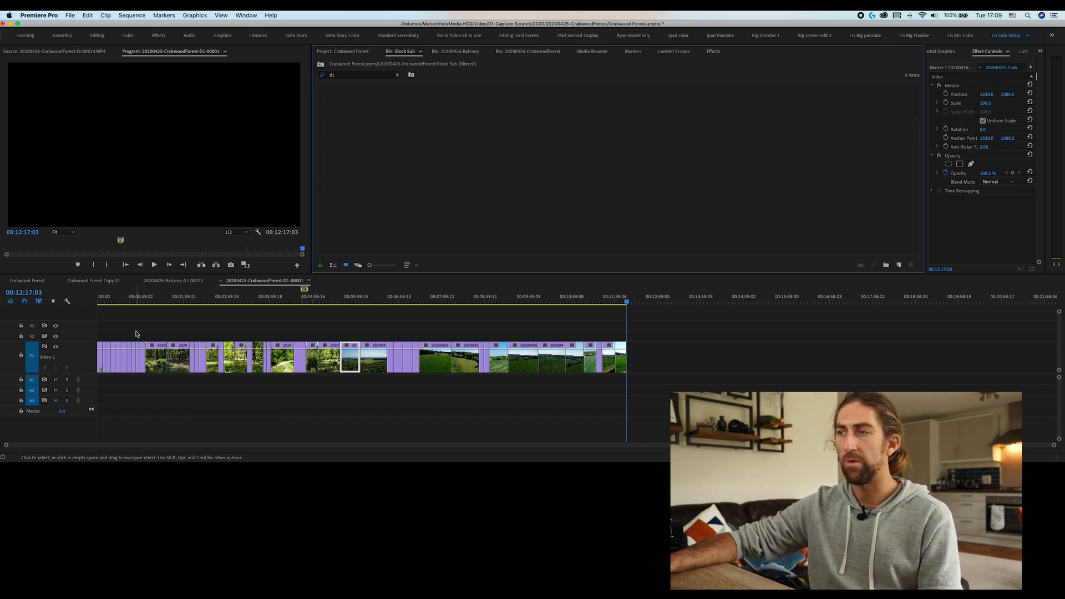
Make a subclip of the sequence's first clip with trims restricted to the subclip boundaries, keeping its default name
left_click(121, 316)
key("Home")
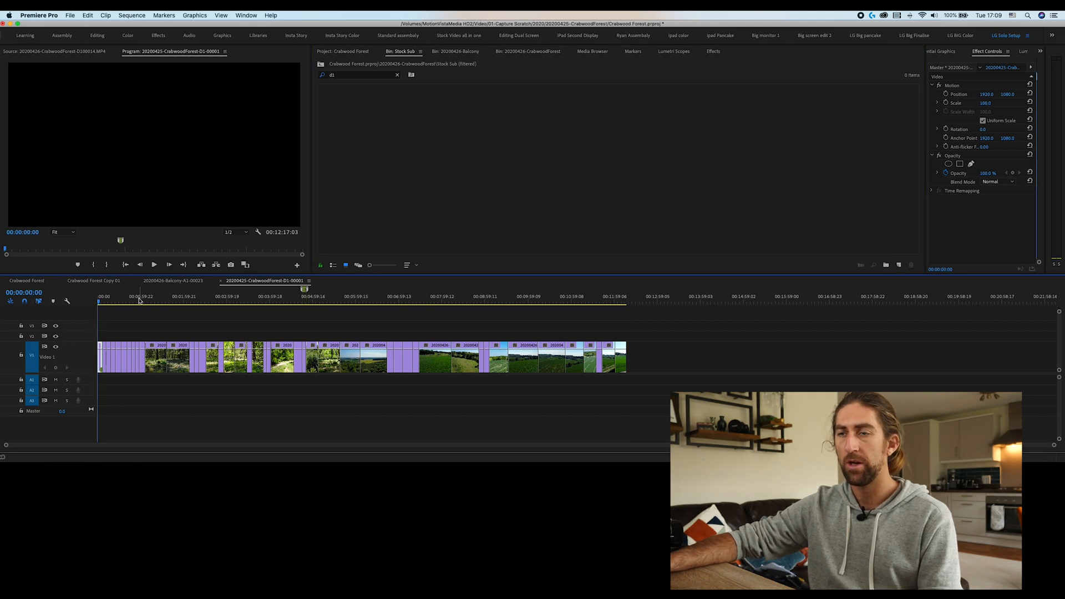
key("equal")
key("equal")
key("equal")
key("equal")
key("equal")
left_click_drag(122, 303, 637, 304)
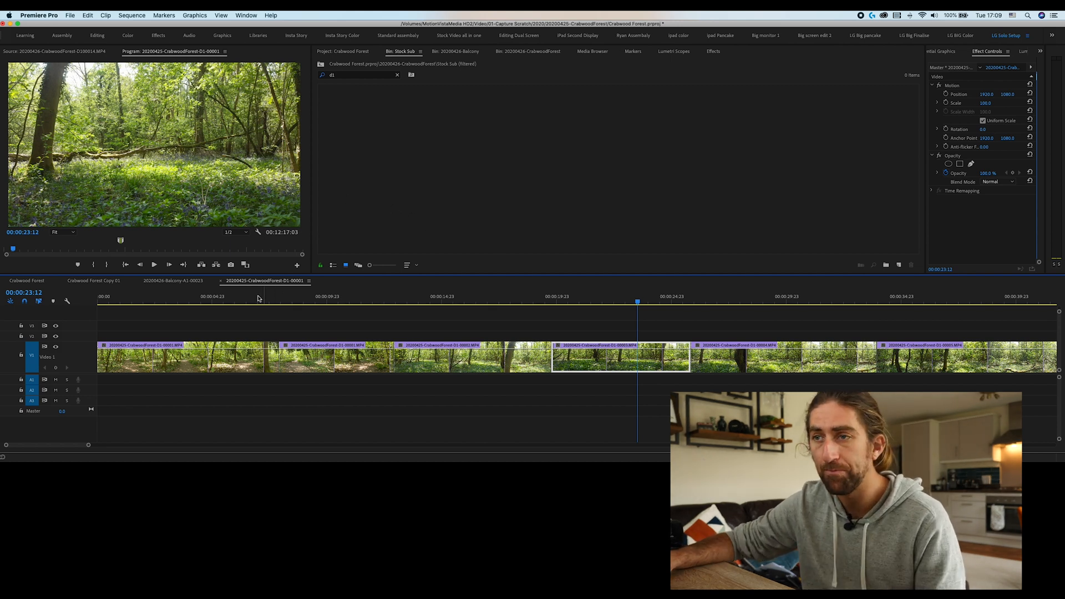
left_click(153, 297)
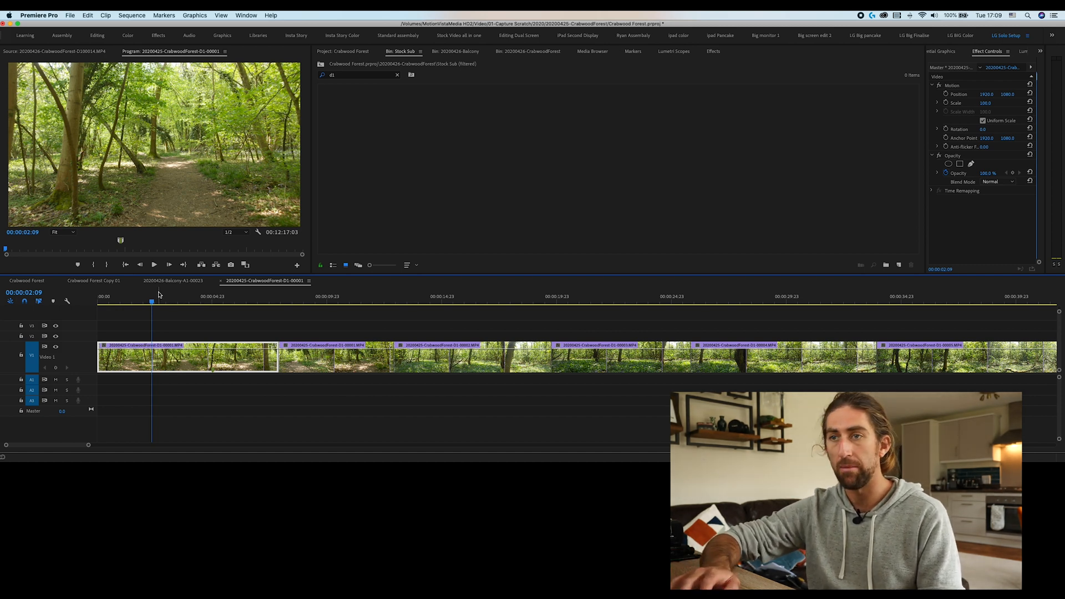
key("super+u")
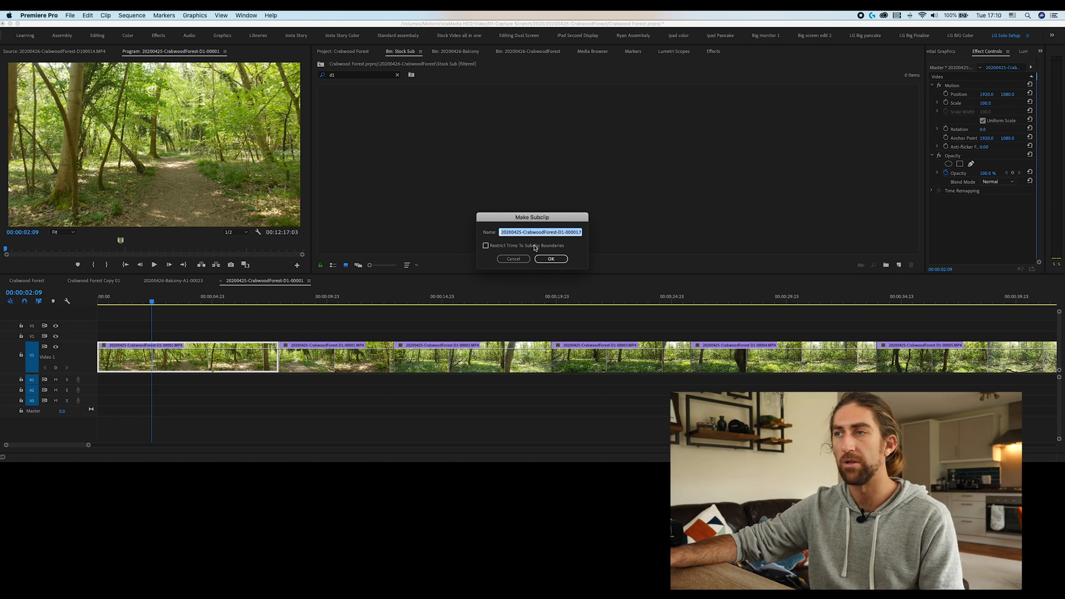
left_click(486, 246)
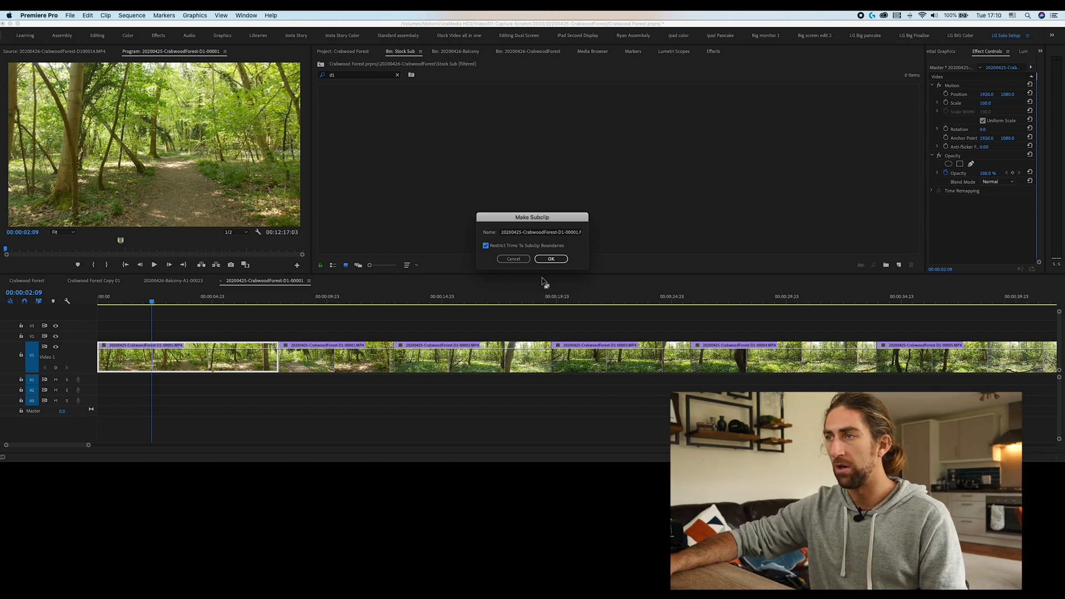
left_click(551, 258)
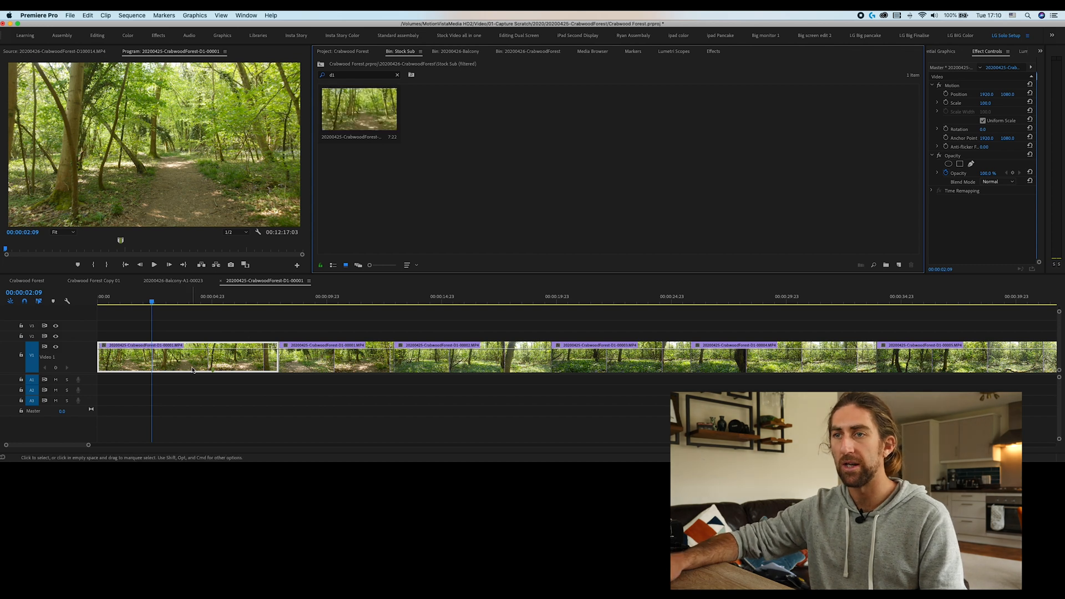
Make subclips of the second and third clips in the sequence, keeping their default names
left_click(309, 300)
left_click_drag(309, 300, 340, 303)
key("super+u")
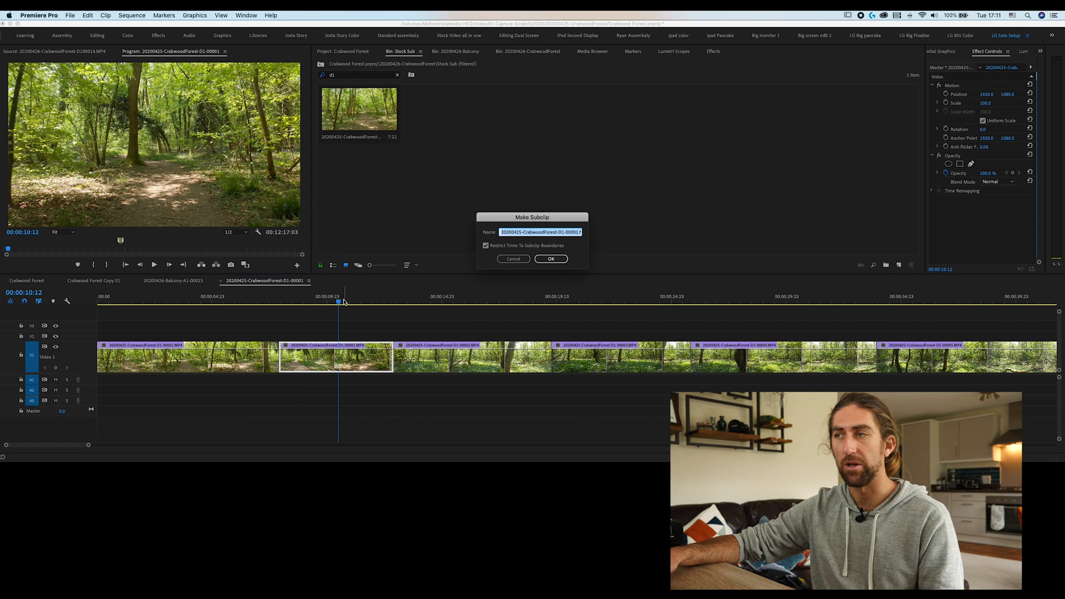
key("Return")
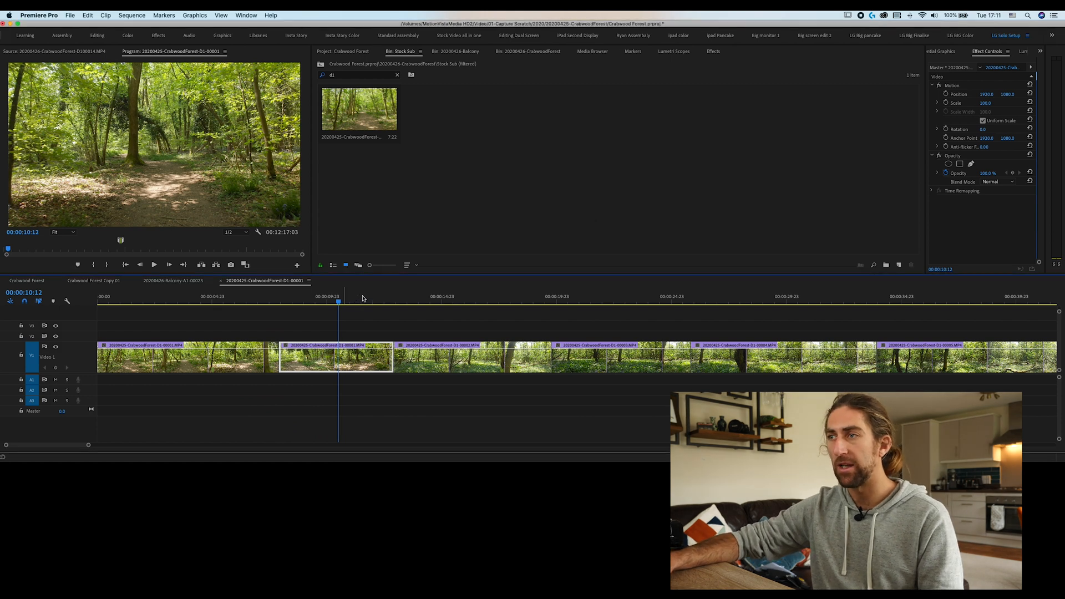
left_click_drag(365, 300, 420, 300)
key("super+u")
key("Return")
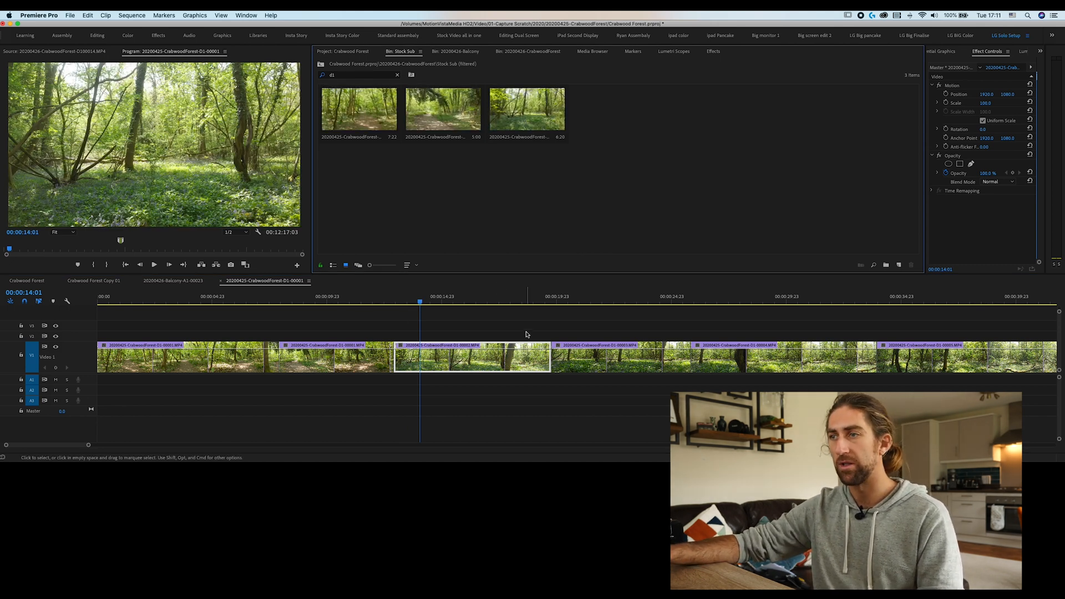
Check whether Selection Follows Playhead is enabled for the sequence
scroll(519, 332, "right", 2)
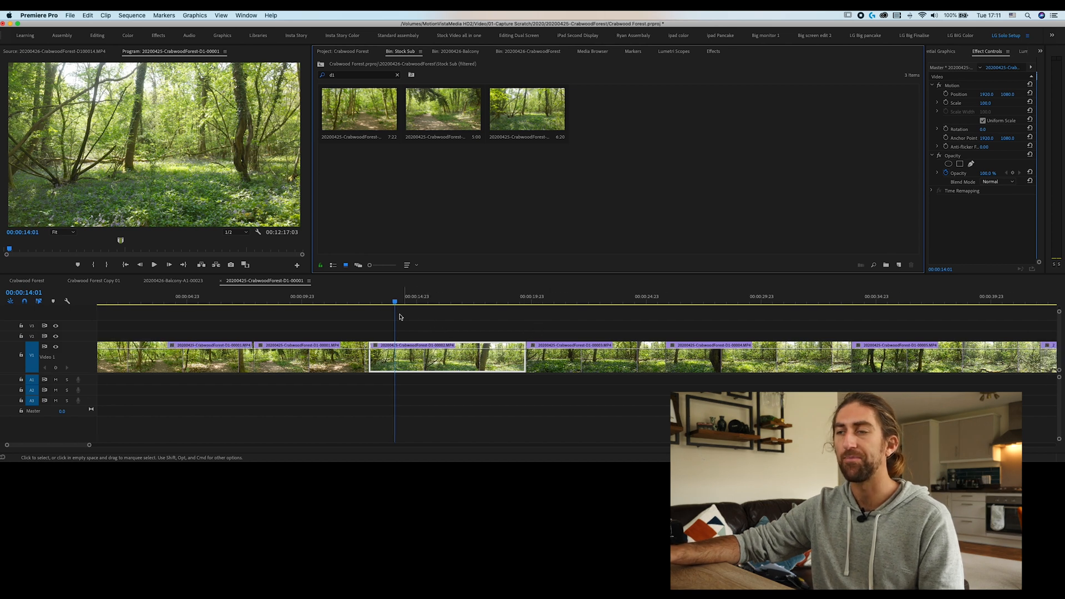
left_click_drag(396, 299, 562, 308)
left_click(220, 15)
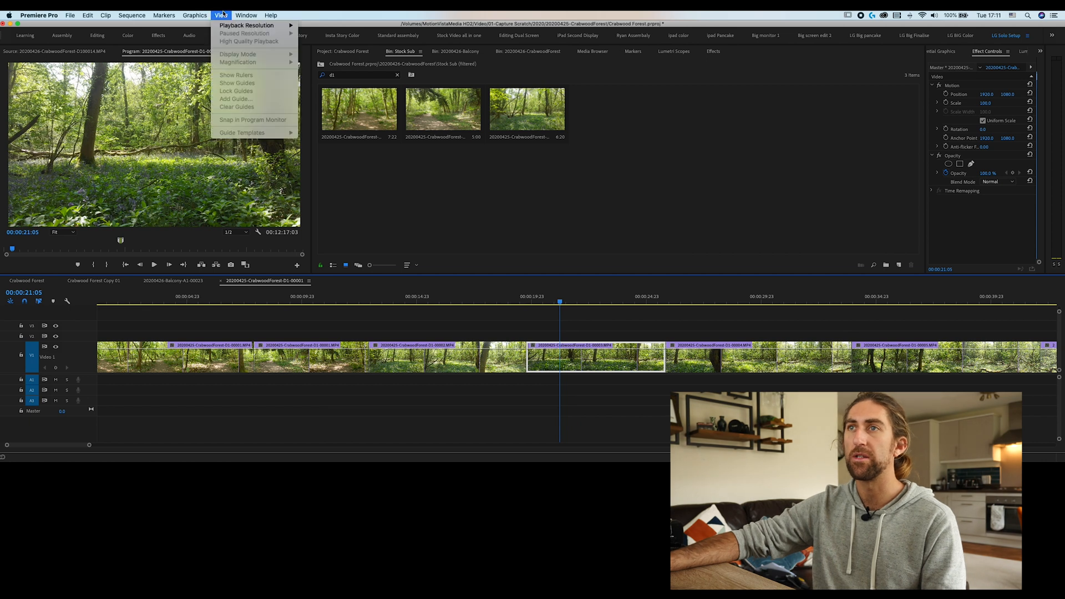
mouse_move(256, 17)
mouse_move(132, 15)
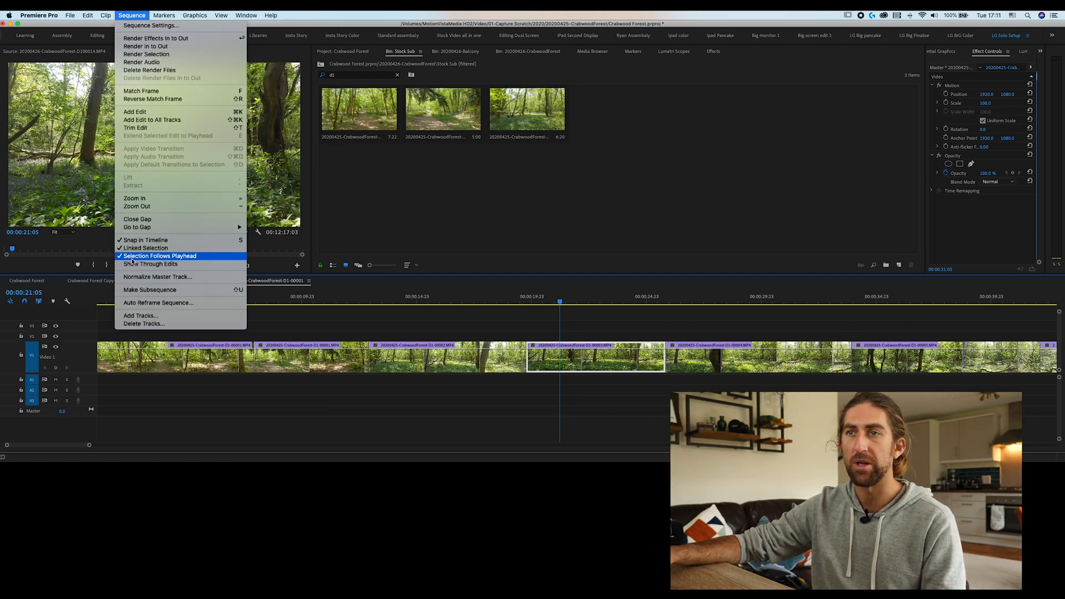
left_click(543, 300)
Make subclips of the fourth and fifth clips in the sequence with the default settings
left_click_drag(499, 300, 582, 300)
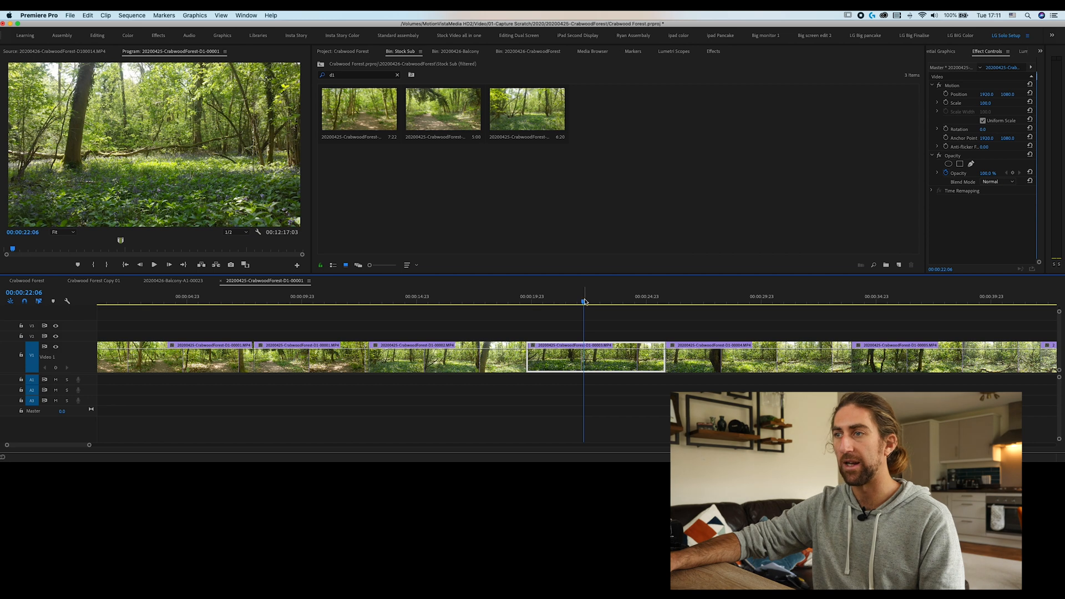
key("super+u")
key("Return")
left_click(707, 301)
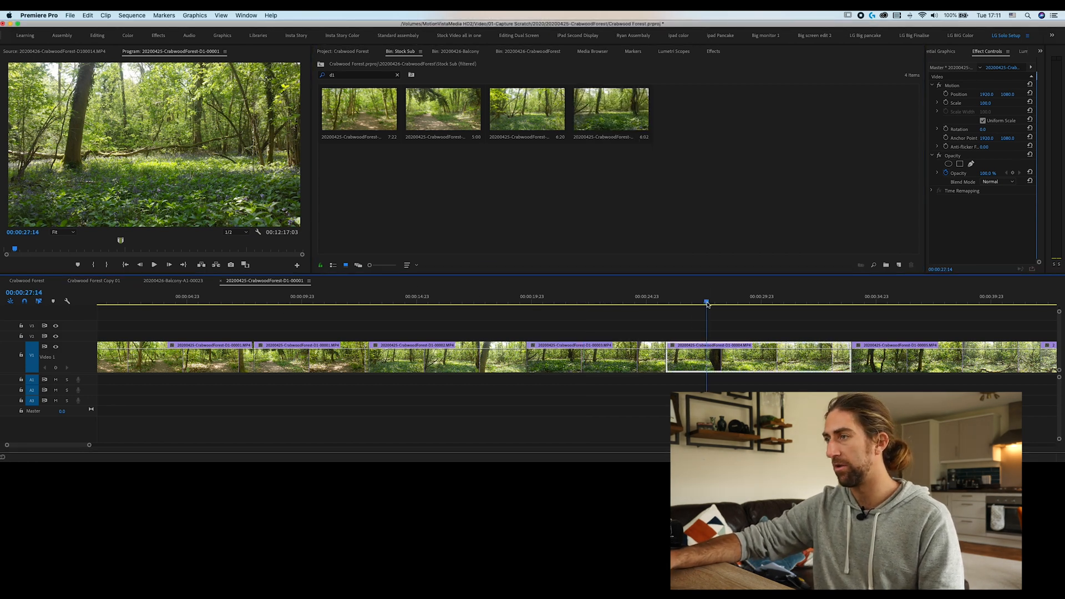
key("super+u")
key("Return")
Make subclips of the sixth and seventh clips in the sequence with the default settings
scroll(665, 299, "right", 5)
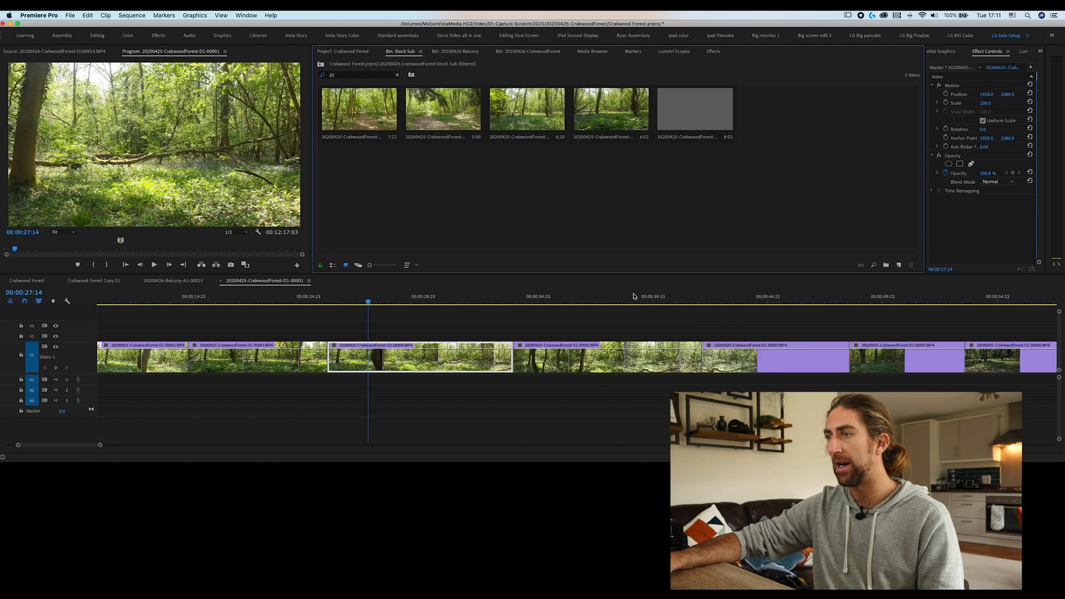
left_click(593, 300)
key("Return")
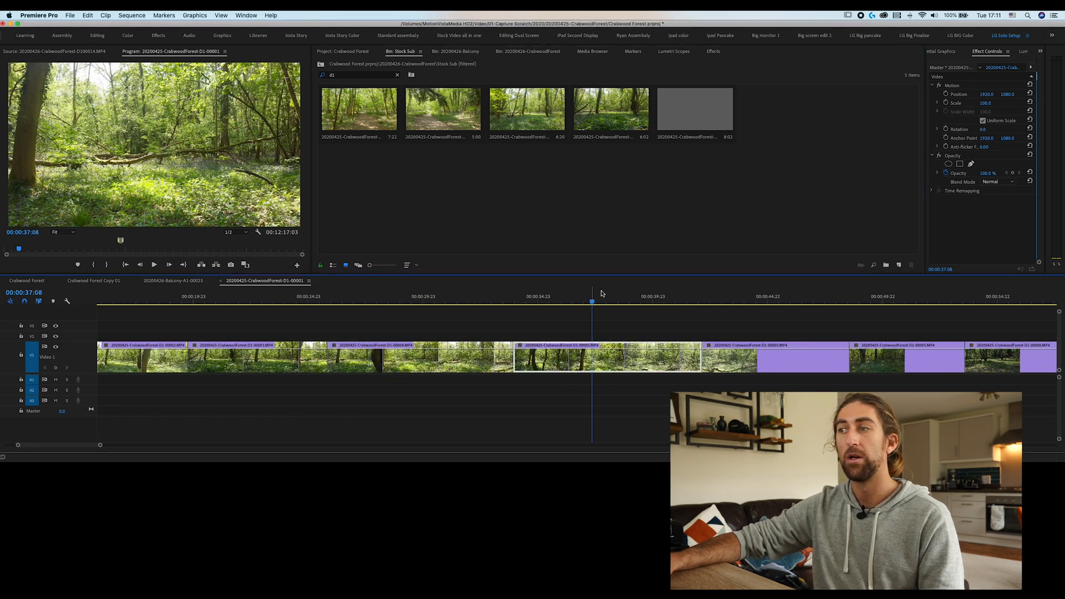
left_click(745, 299)
key("super+u")
key("Return")
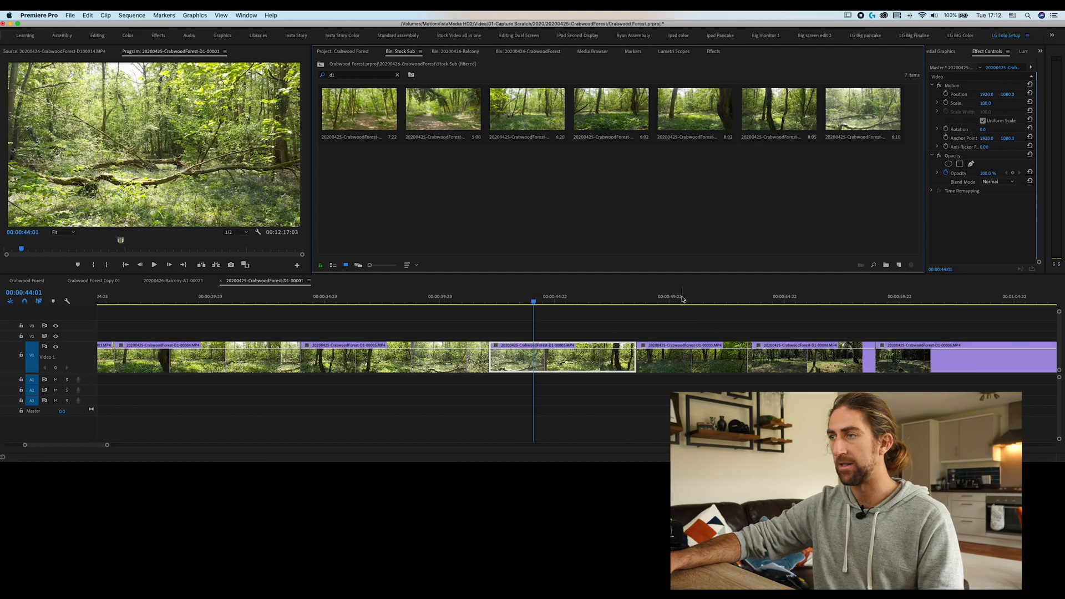
Continue along the sequence from the eighth clip, making subclips with the default settings
left_click(683, 299)
key("super+u")
key("Return")
left_click(625, 301)
key("super+u")
key("Return")
Make a subclip of the short clip at 00:02:08:23 in the sequence
key("minus")
key("minus")
key("minus")
key("minus")
left_click(283, 301)
key("super+u")
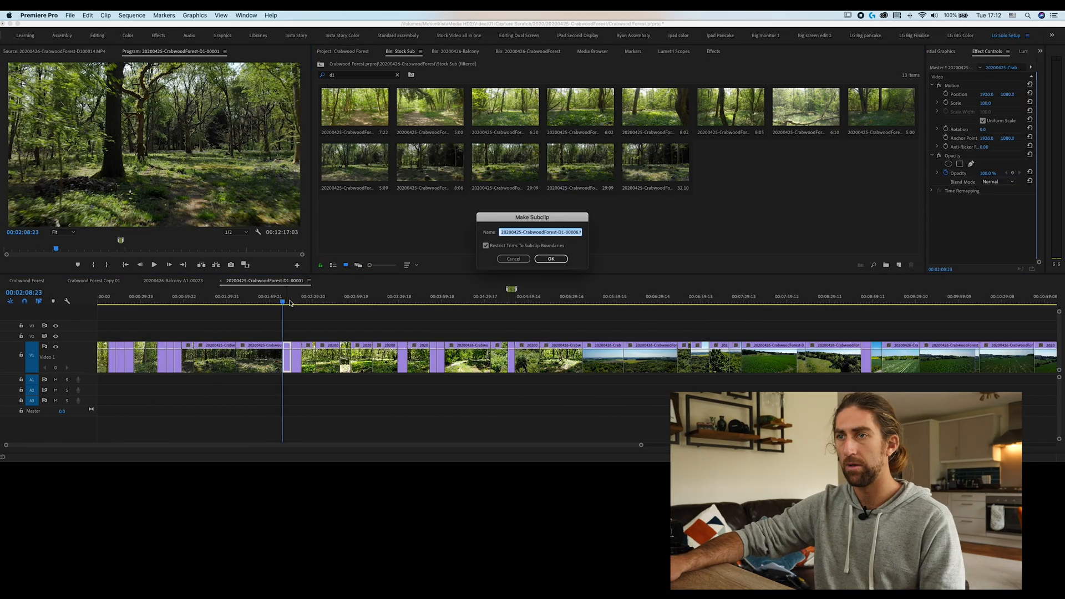
key("Return")
Make subclips of the clips lying between 00:02:08:23 and 00:04:06:05 in the sequence
left_click(341, 301)
key("super+u")
key("Return")
left_click(435, 301)
left_click(437, 301)
key("super+u")
key("Return")
Make subclips of the two clips at 00:04:06:05 and 00:04:33:21 in the sequence
left_click(451, 301)
key("super+u")
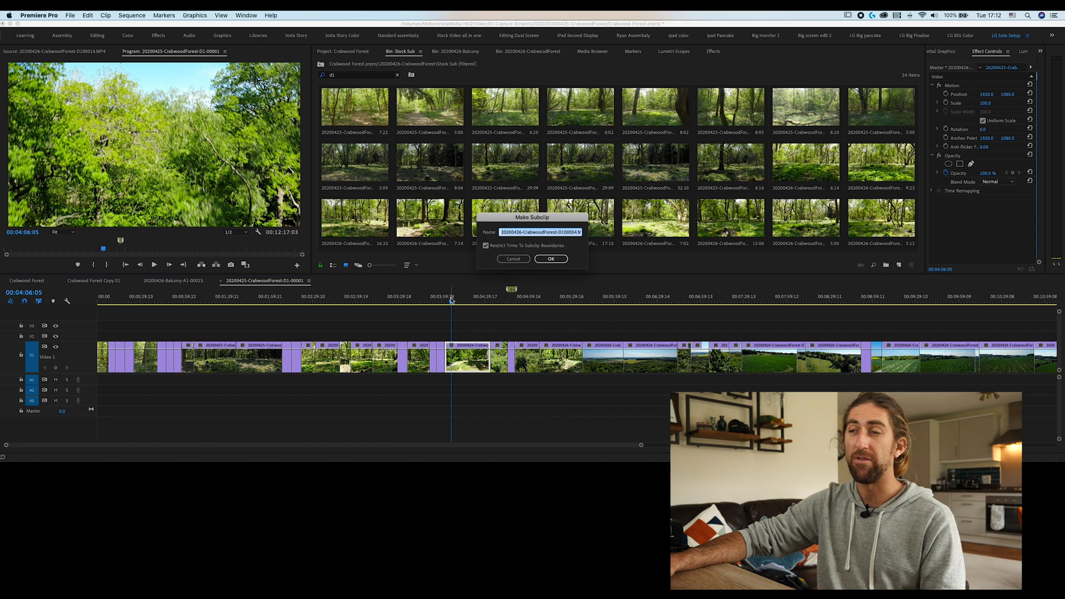
key("Return")
left_click(492, 300)
key("super+u")
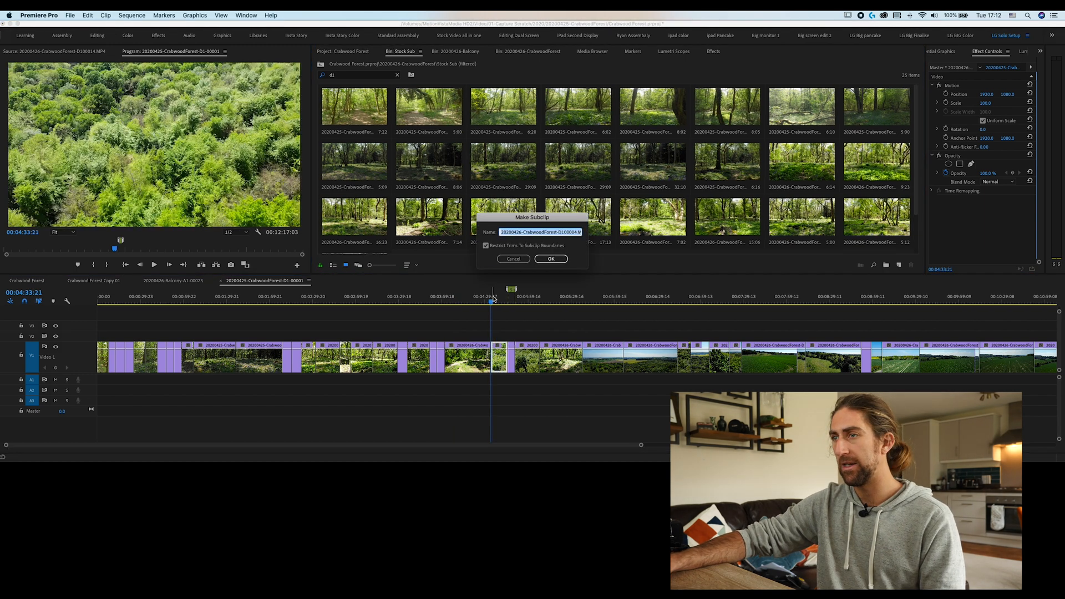
key("Return")
Review the 5 sec marker's settings and move the marker to the short clip at 00:06:43:19
left_click(509, 300)
double_click(512, 290)
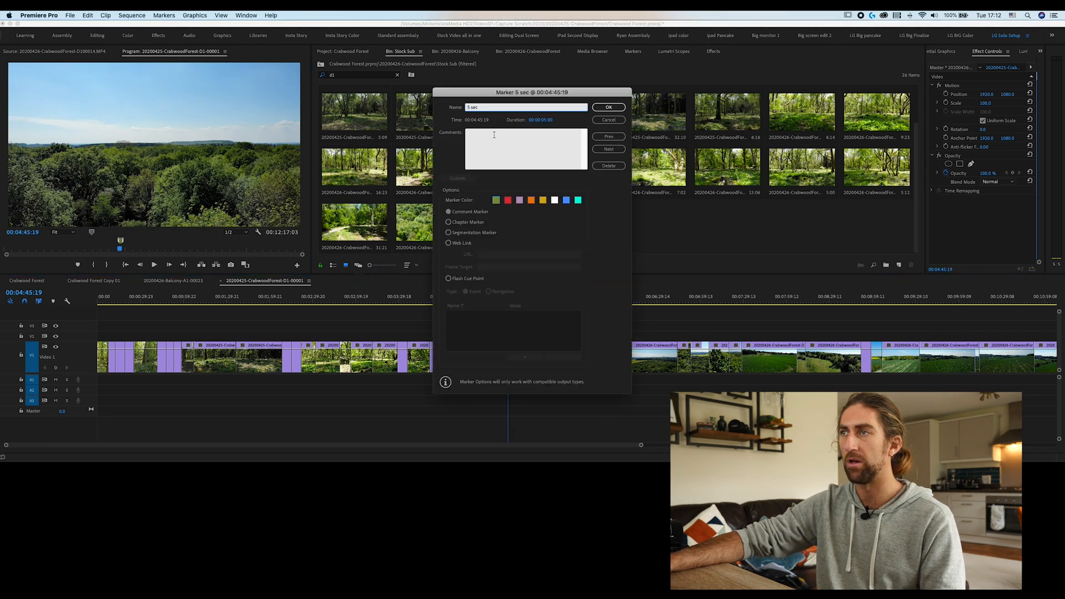
left_click(608, 107)
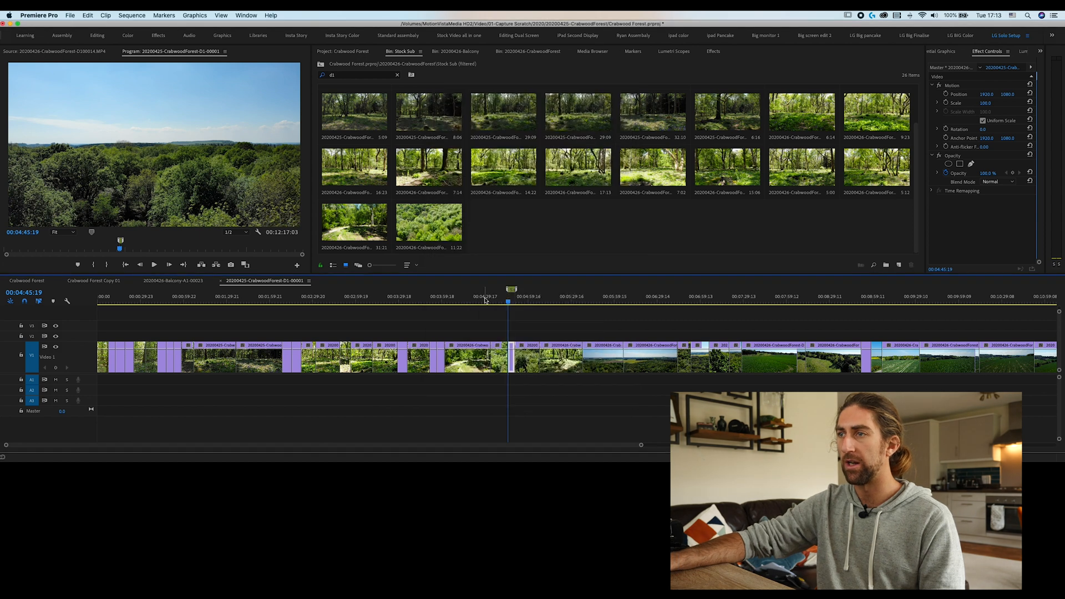
left_click_drag(513, 292, 688, 298)
left_click(686, 298)
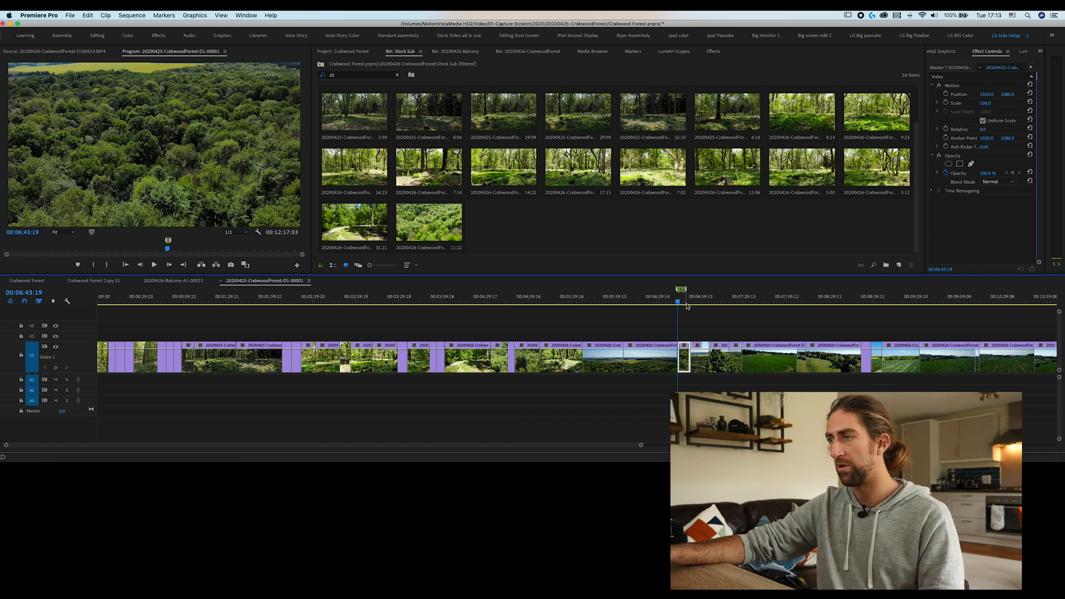
Make subclips of the two short clips at 00:06:43:19 and 00:06:53:04 in the sequence
left_click_drag(459, 305, 681, 303)
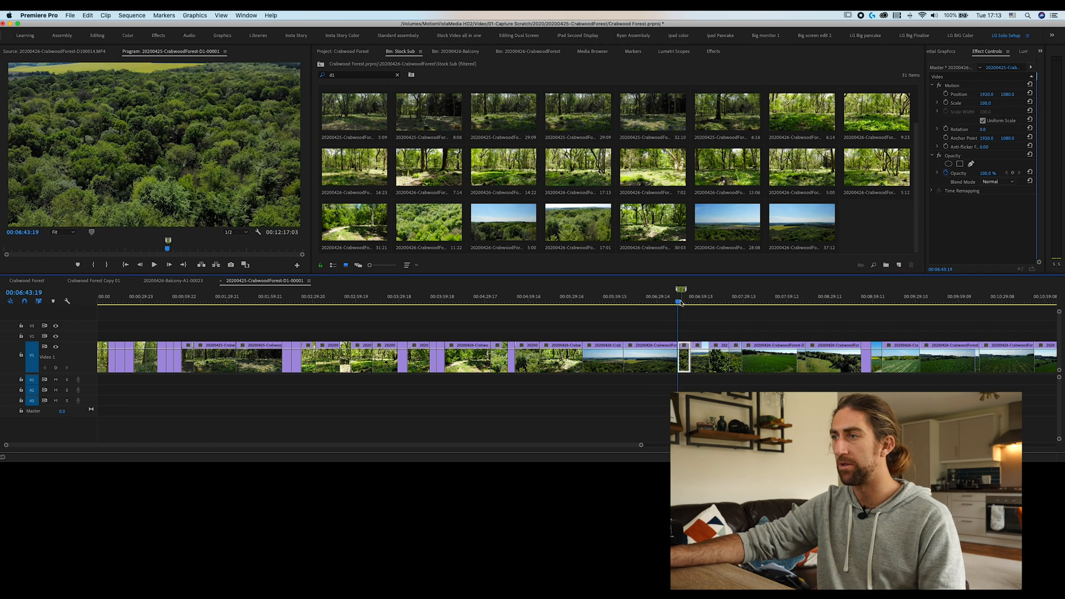
key("super+u")
key("Return")
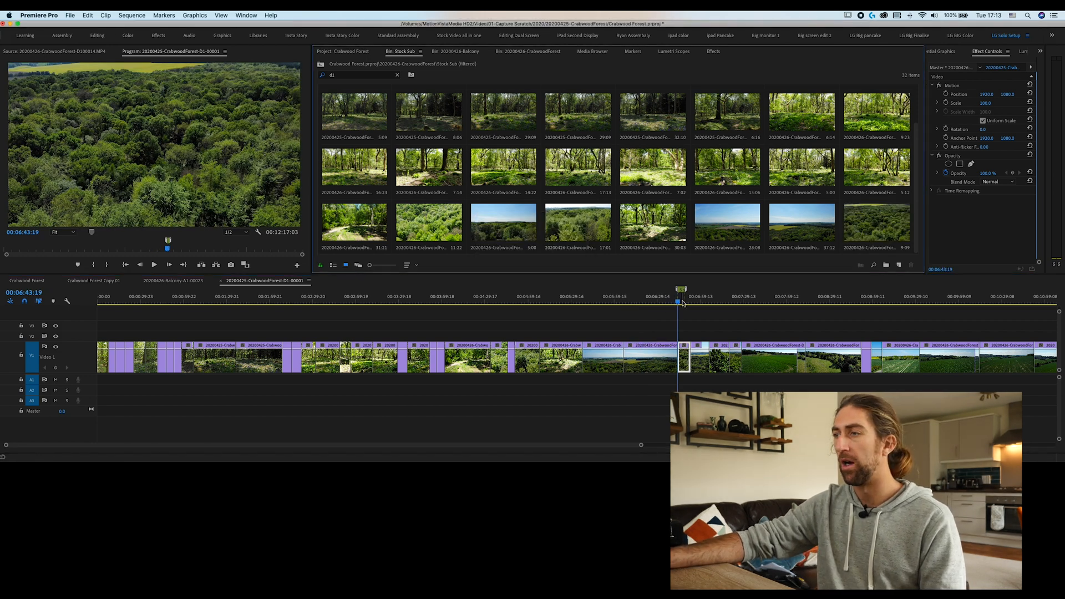
left_click(692, 302)
key("super+u")
key("Return")
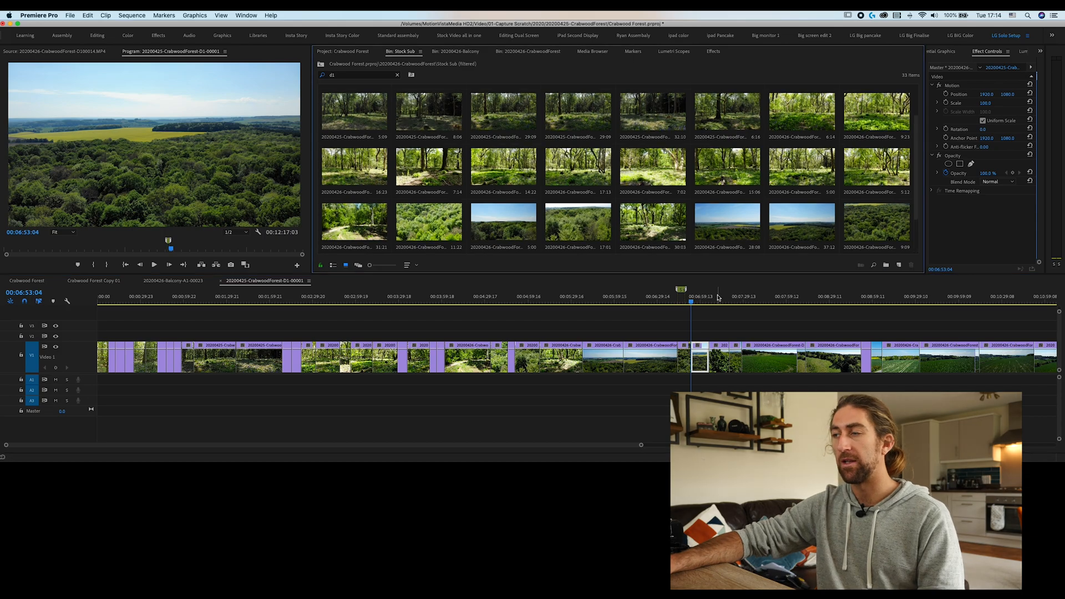
Make subclips of the next two forest clips following 00:06:53:04 and move the playhead on to the clip after them
left_click(716, 300)
key("super+u")
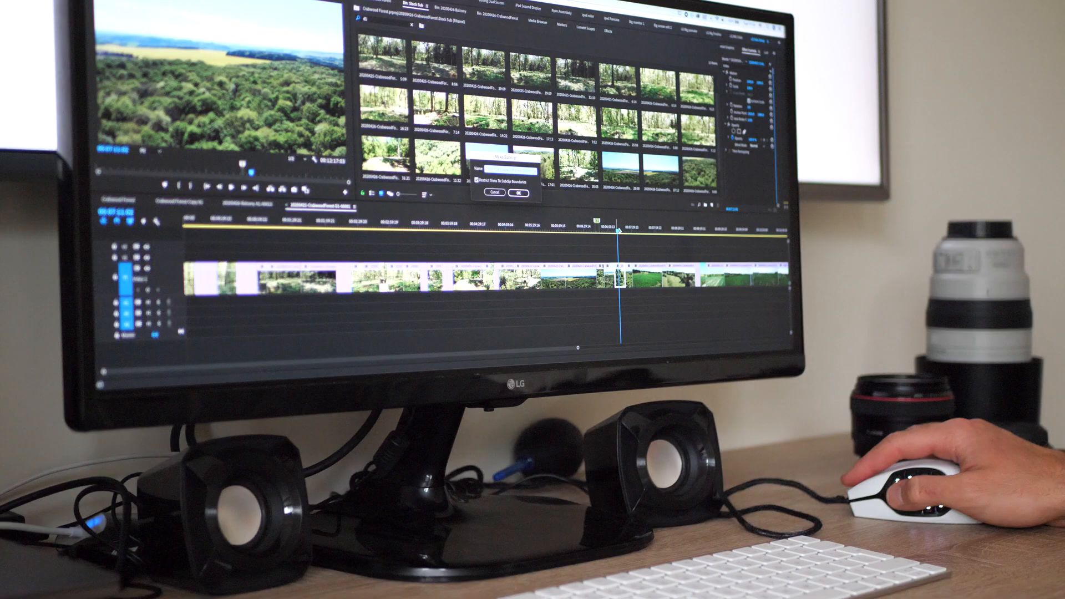
key("Return")
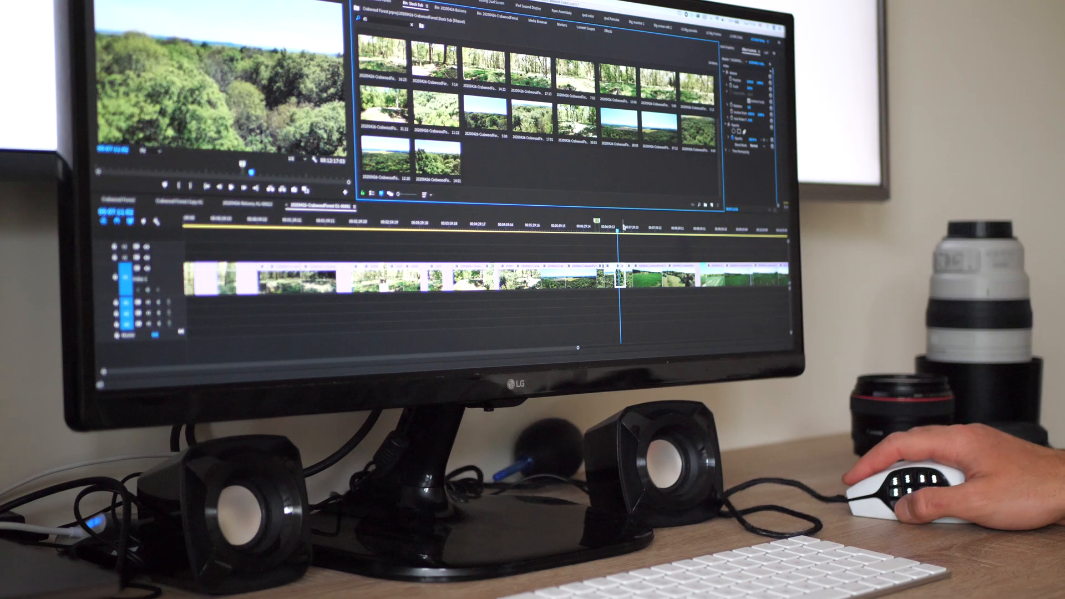
left_click(624, 227)
key("super+u")
key("Return")
left_click(640, 228)
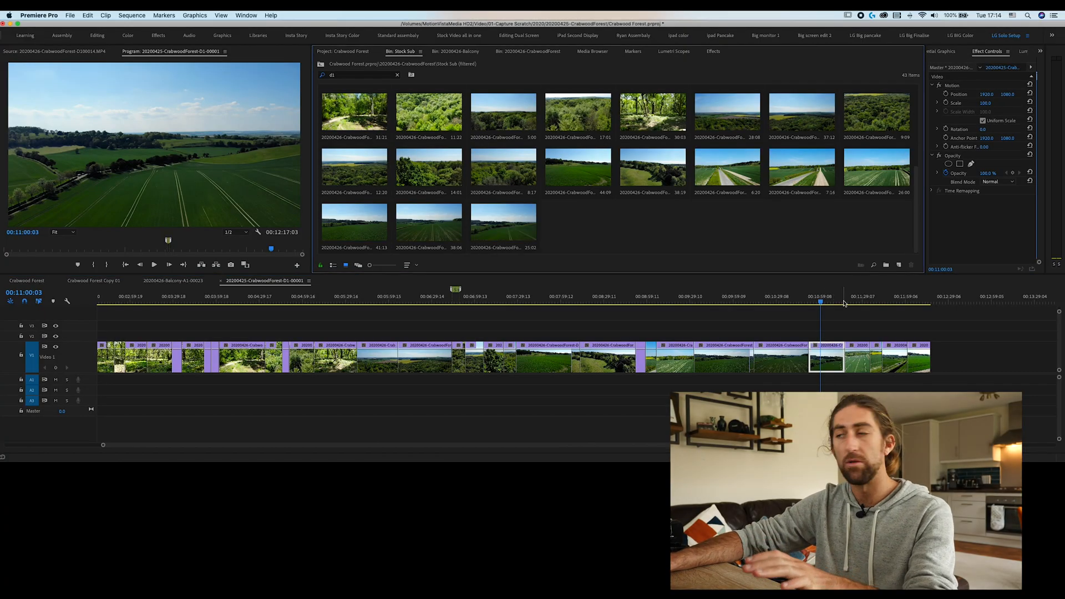
Make subclips of the clip right after the one at 00:11:17:07 and of the clip at 00:11:49:20
left_click(871, 300)
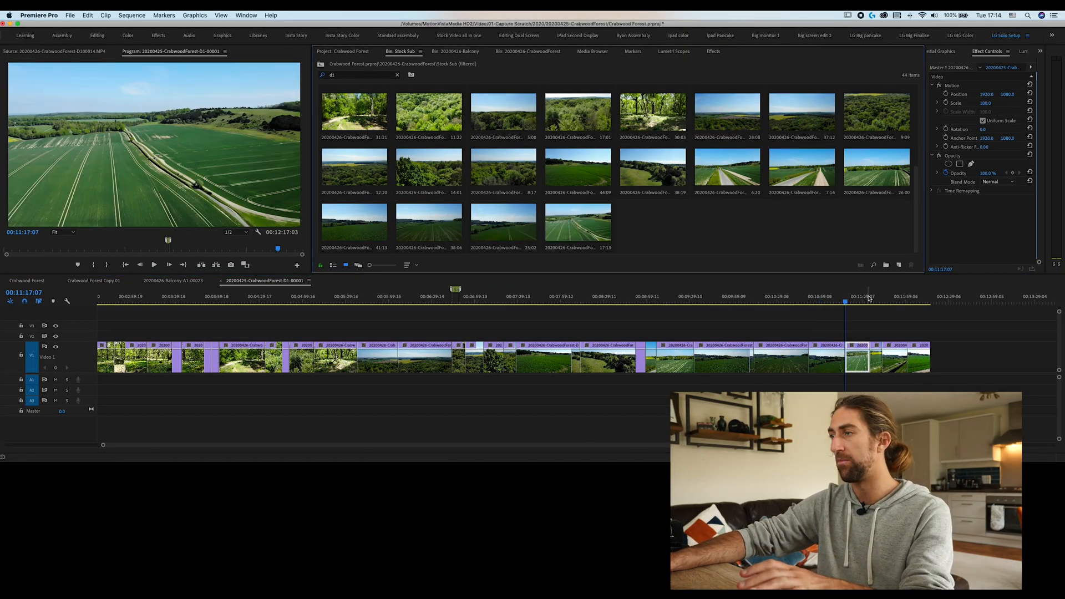
key("super+u")
key("Return")
left_click(891, 303)
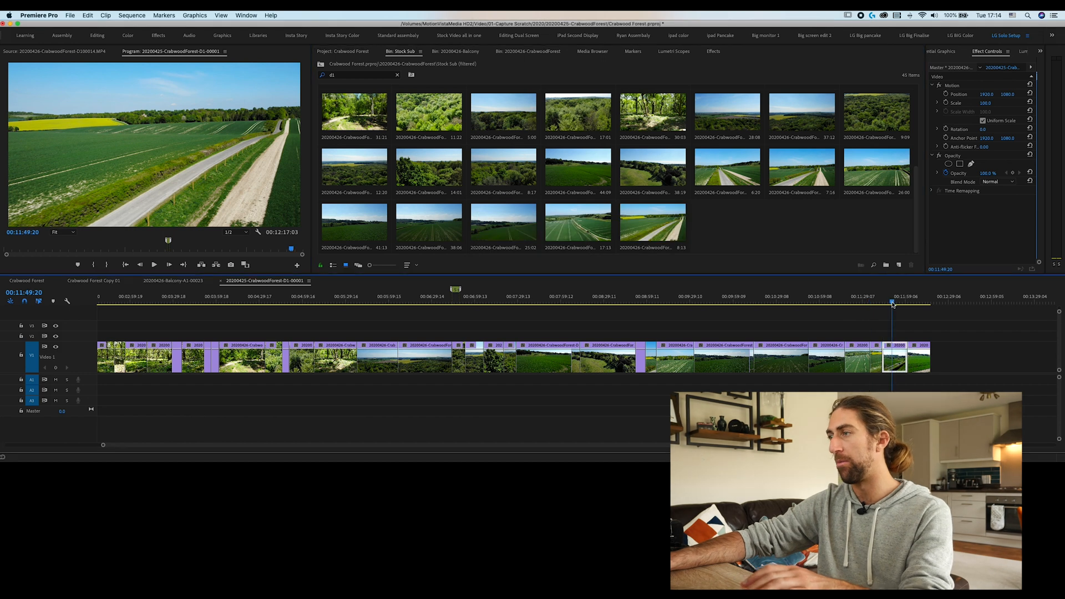
key("super+u")
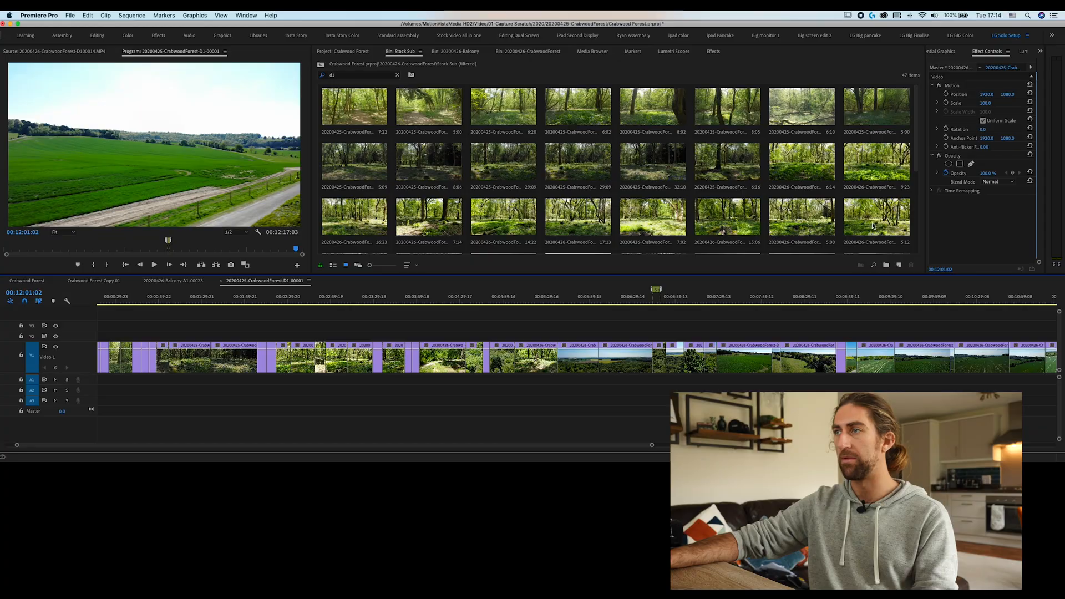
Select all subclips in the Stock Sub bin and open the export settings for them
scroll(832, 227, "down", 5)
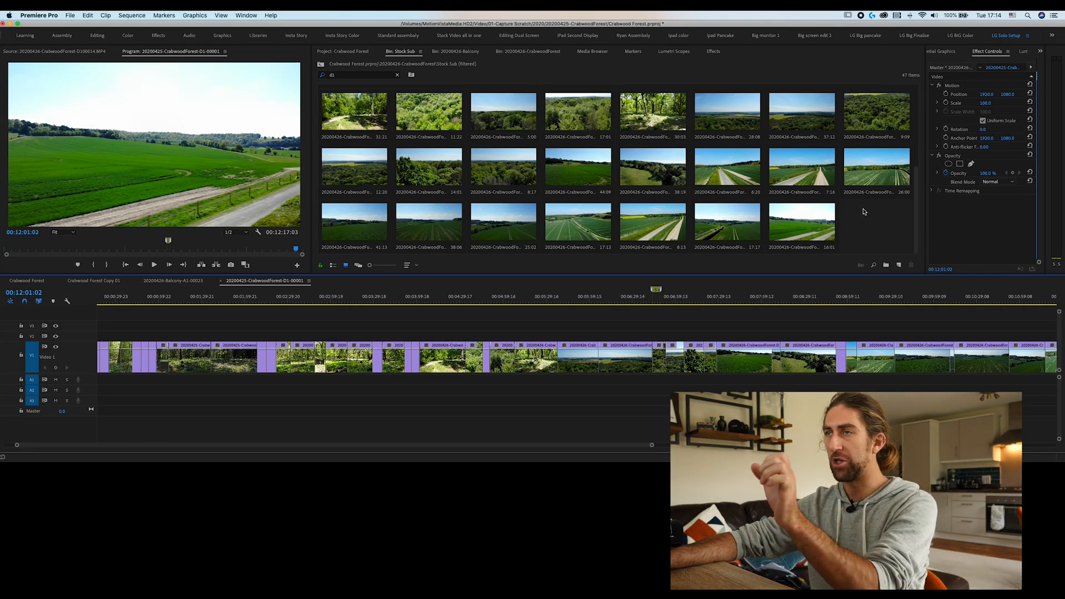
scroll(789, 233, "up", 5)
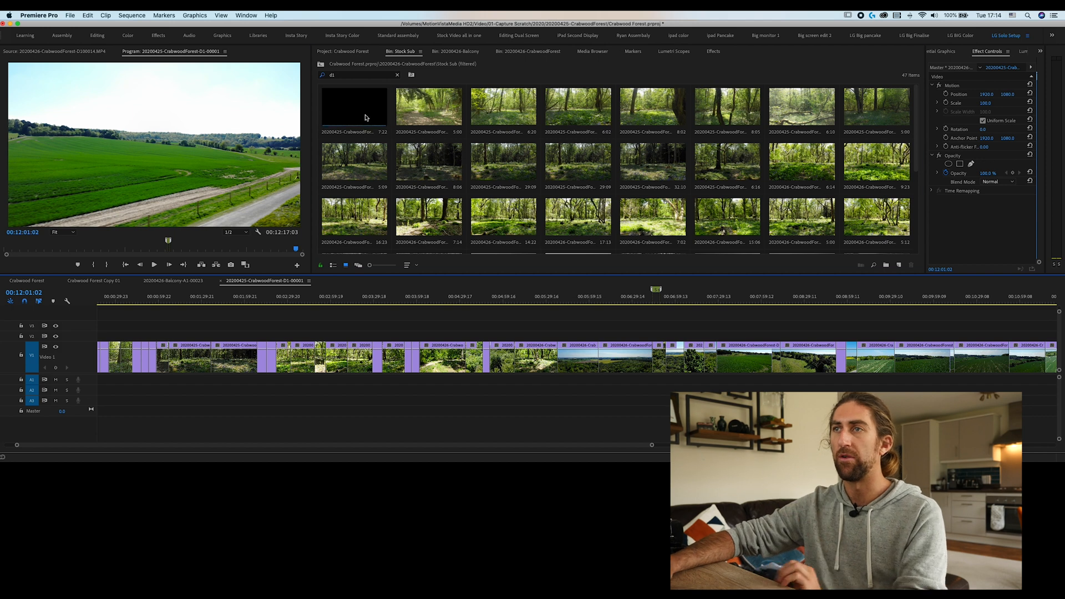
left_click(364, 116)
scroll(593, 154, "down", 5)
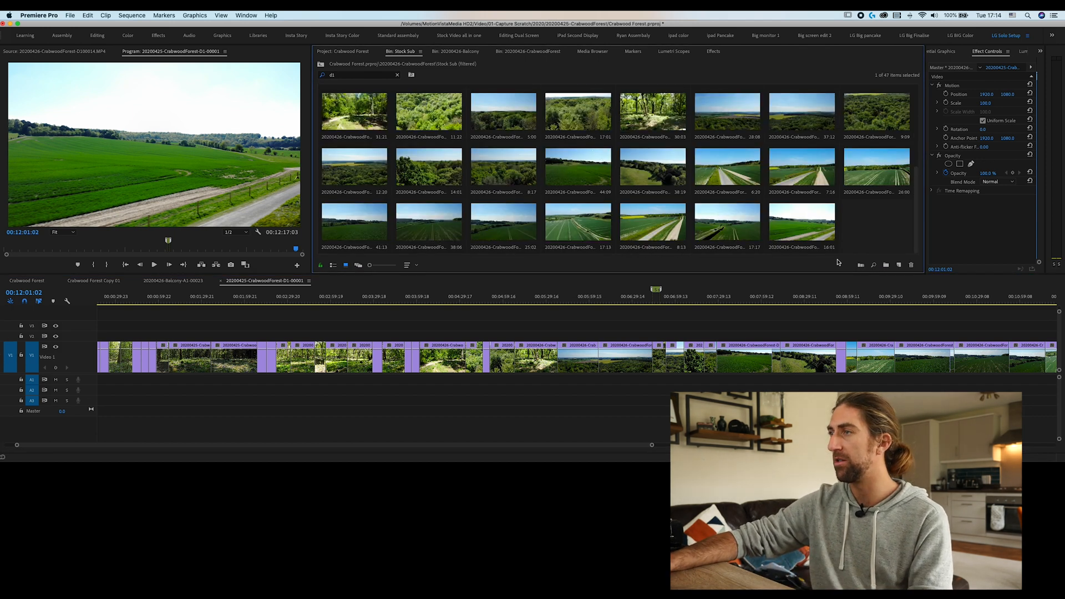
key("super+a")
right_click(807, 236)
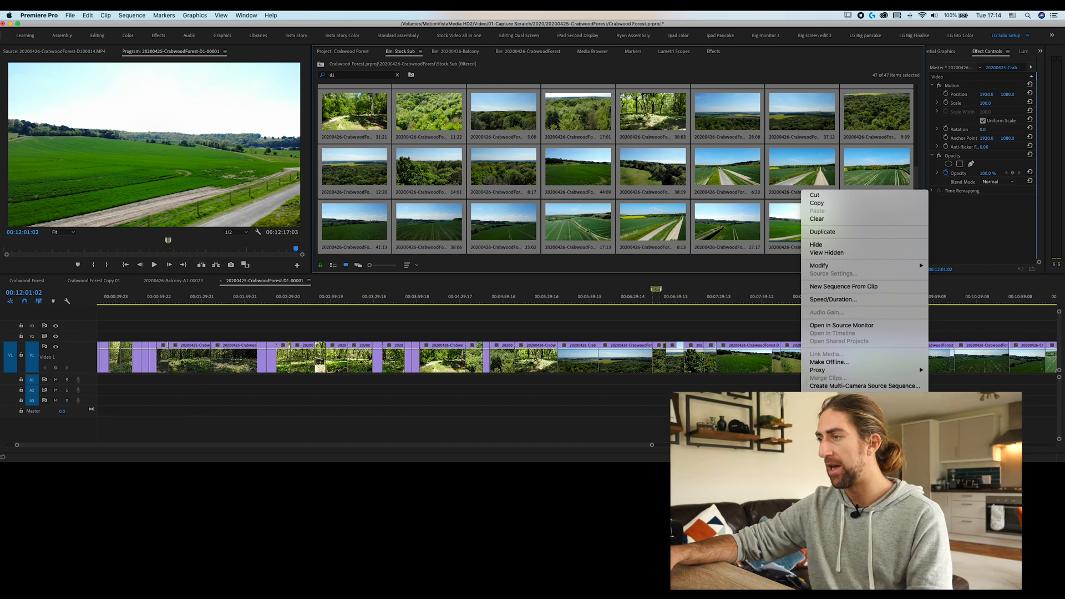
left_click(669, 177)
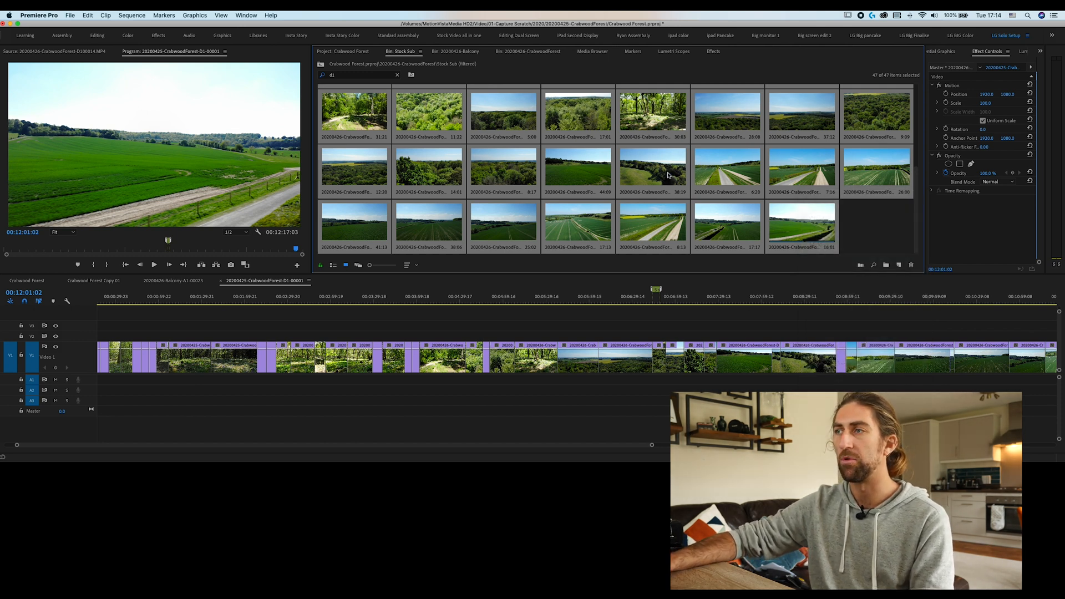
key("super+m")
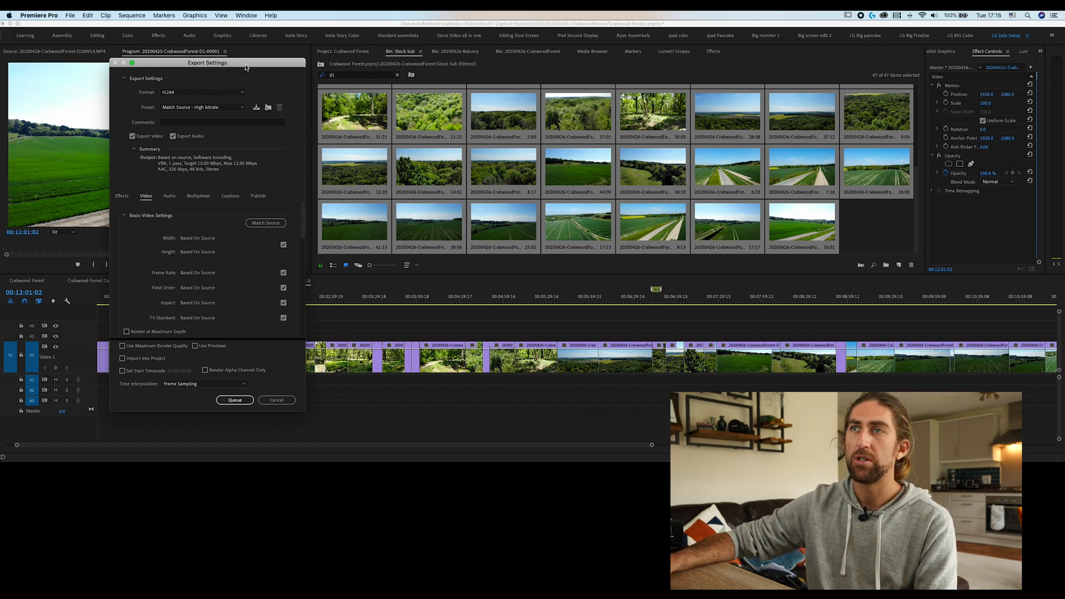
Move the export settings window over the bin and set the bitrate encoding to VBR, 2 pass
left_click_drag(211, 63, 562, 41)
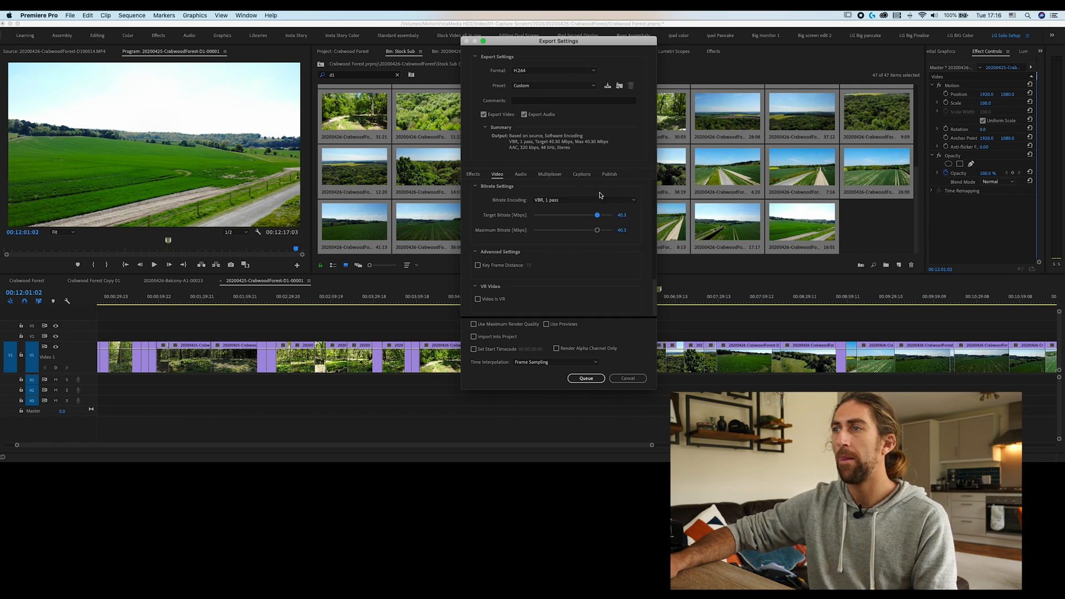
left_click(590, 201)
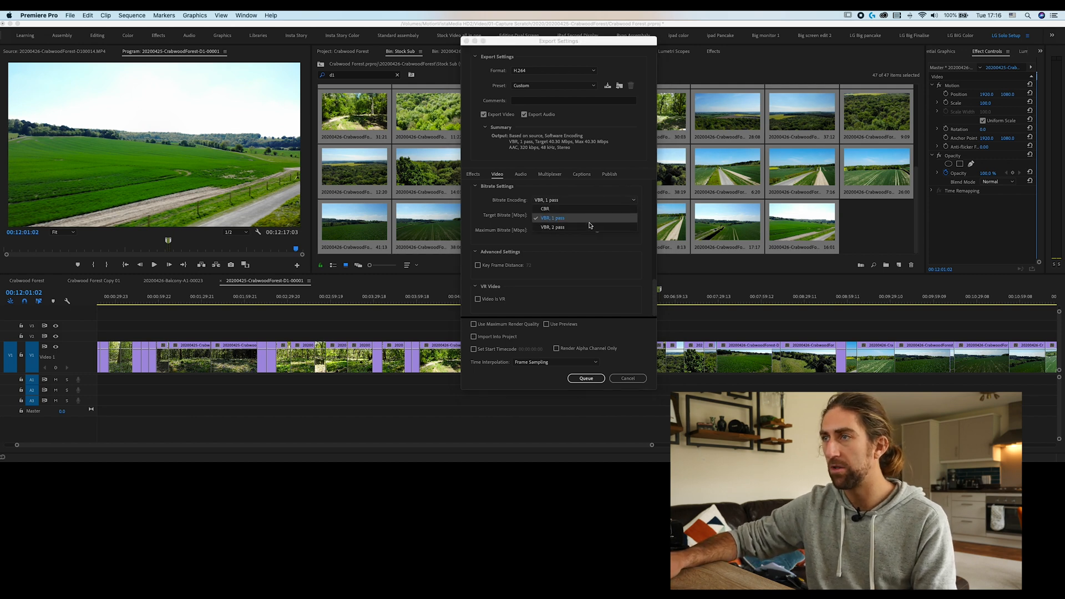
left_click(590, 228)
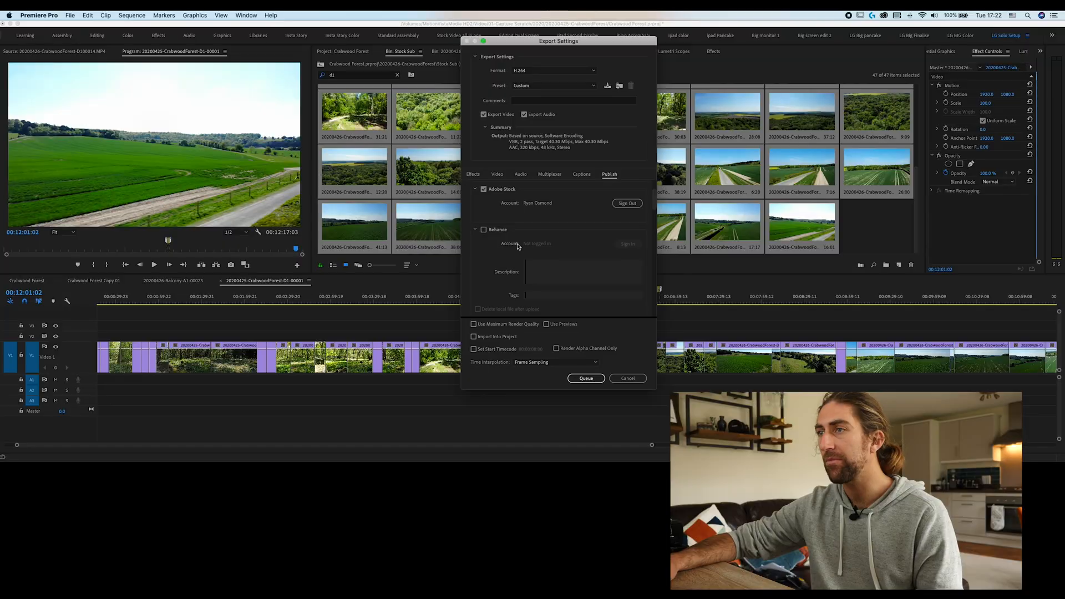
Review the publishing options, enable Use Maximum Render Quality and send the selected subclips to the Adobe Media Encoder queue
scroll(521, 218, "down", 5)
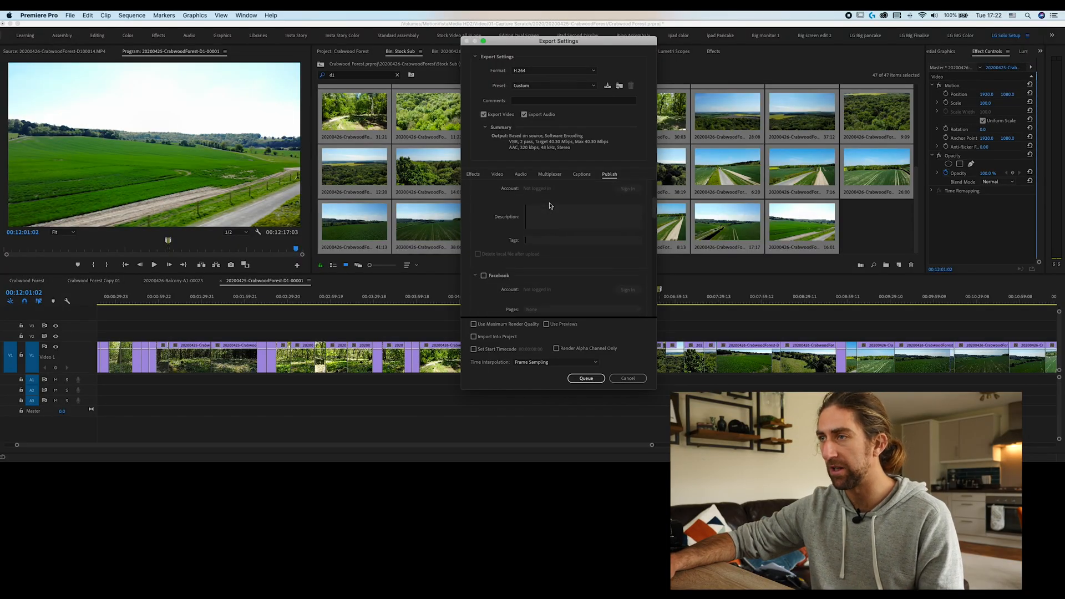
scroll(550, 209, "down", 5)
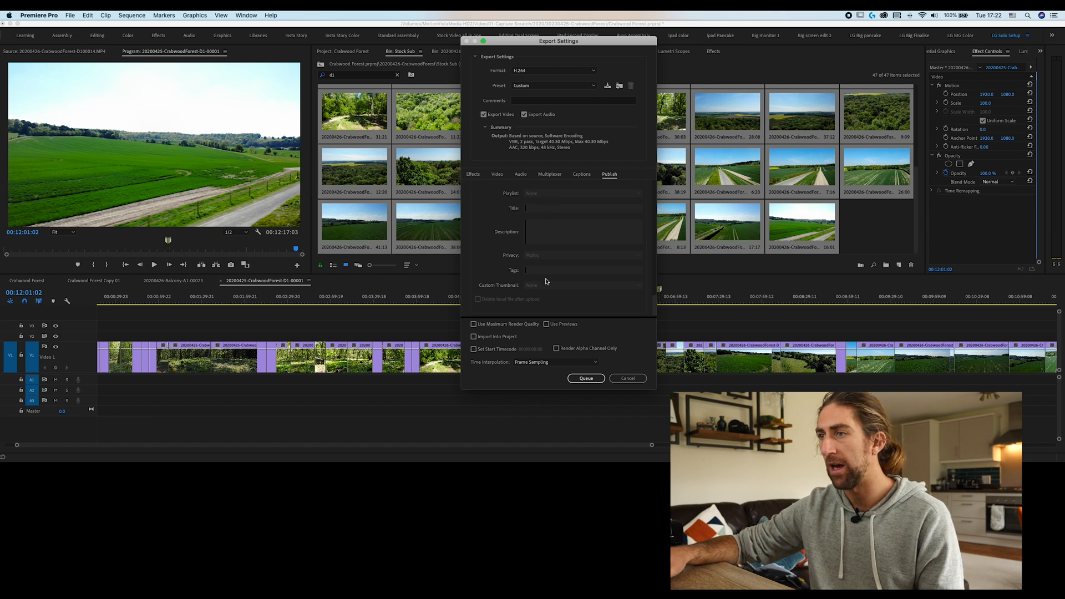
left_click(474, 325)
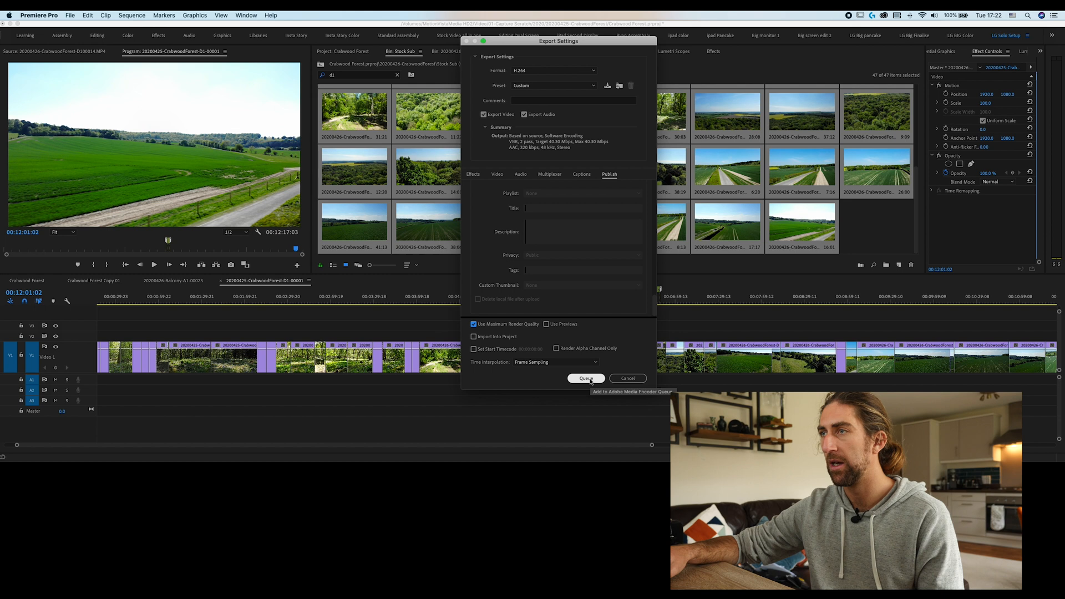
left_click(590, 380)
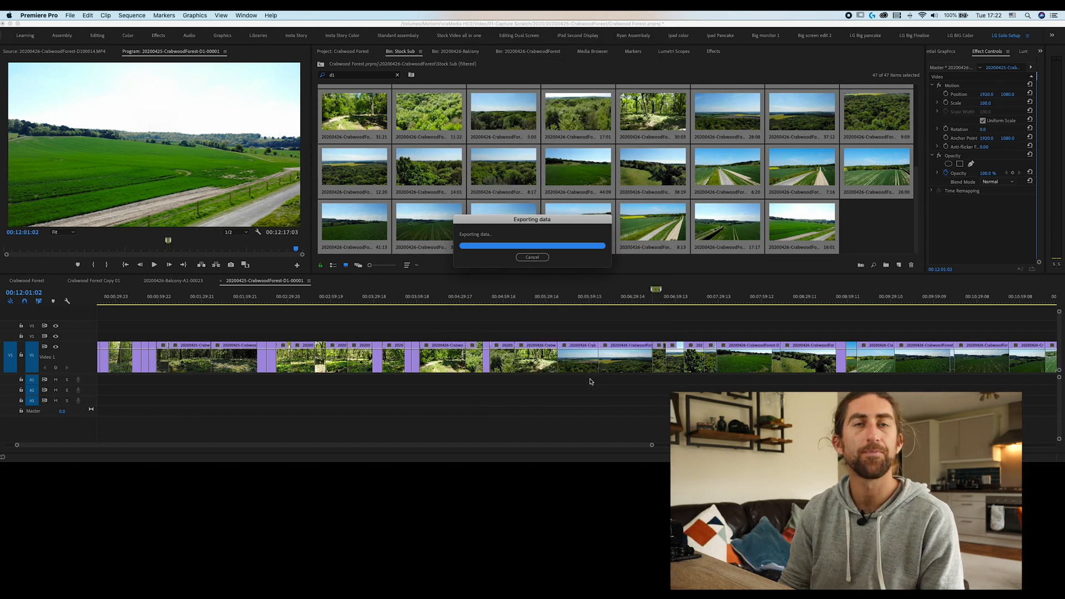